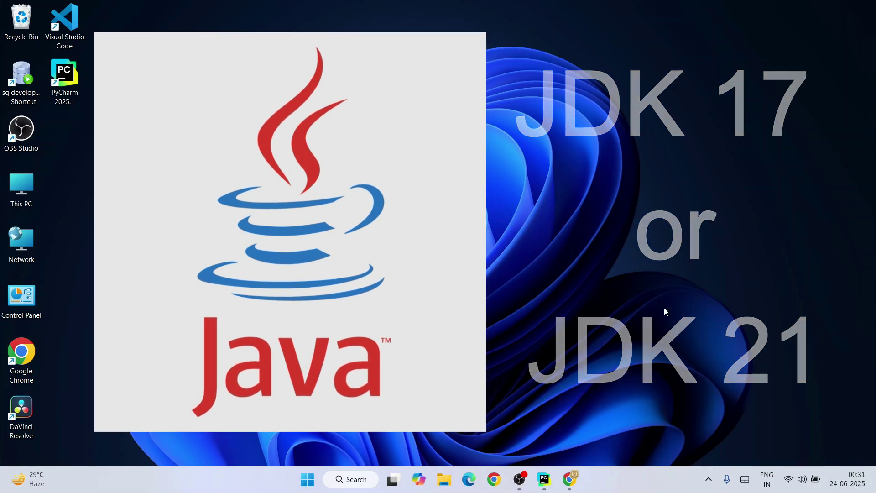
Search 'jenkins download' and land on the jenkins.io Download and deploy page.
{"action": "left_click", "coordinate": [569, 480]}
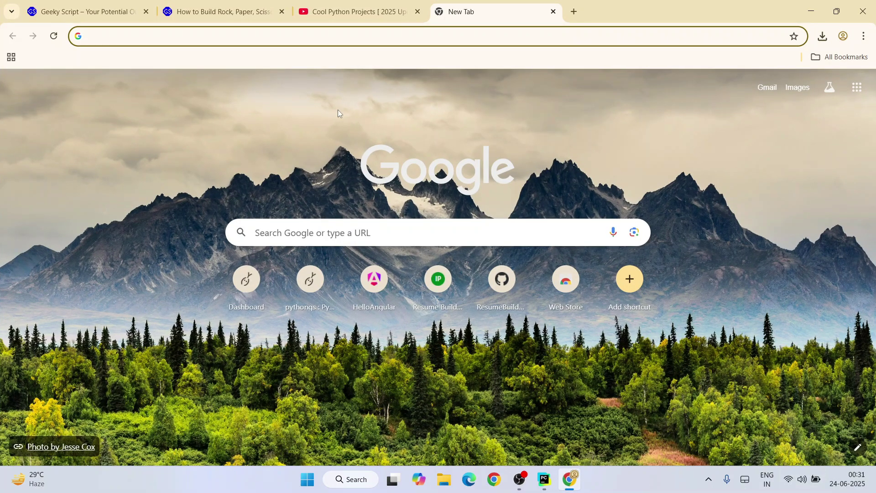
{"action": "type", "text": "jenki"}
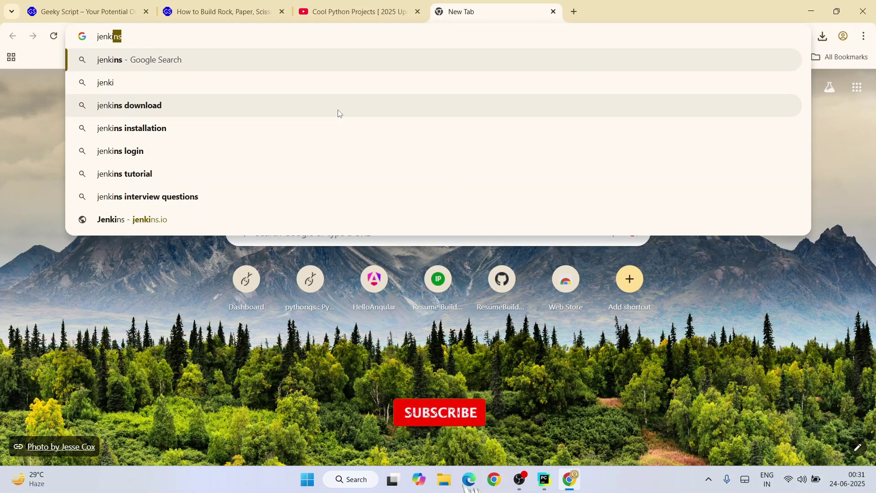
{"action": "key", "text": "Down"}
{"action": "key", "text": "Down"}
{"action": "key", "text": "Return"}
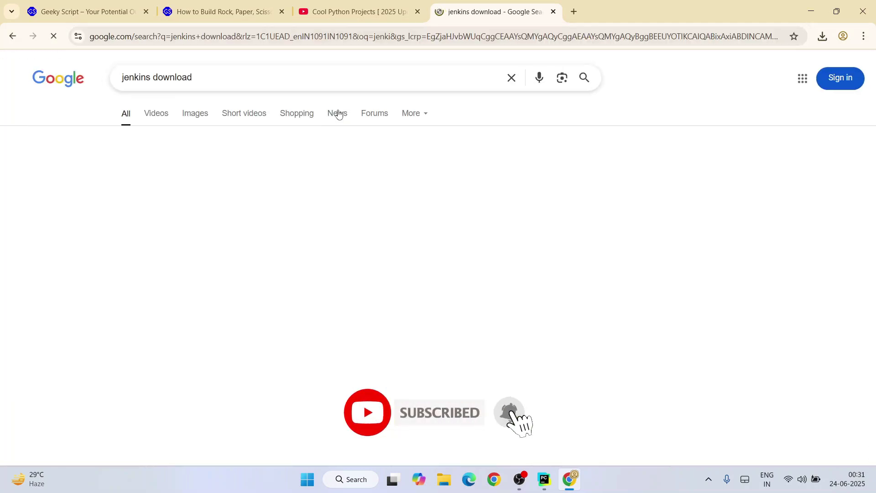
{"action": "left_click", "coordinate": [157, 176]}
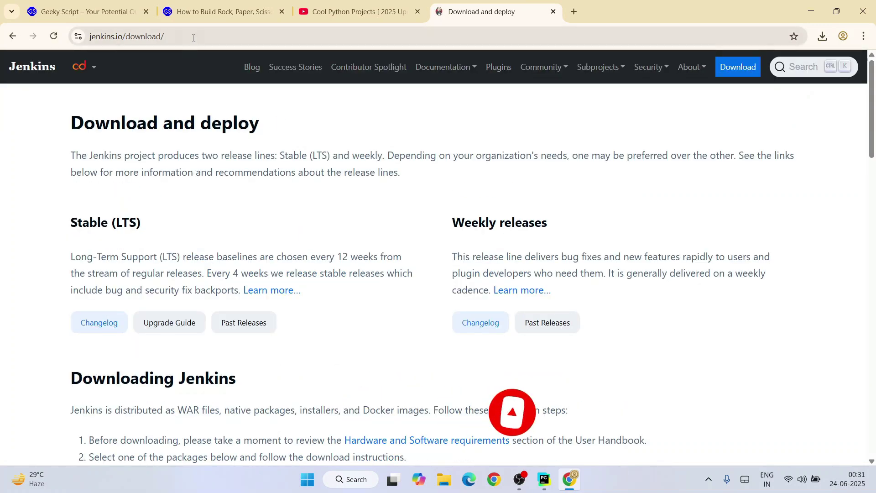
{"action": "left_click", "coordinate": [157, 34]}
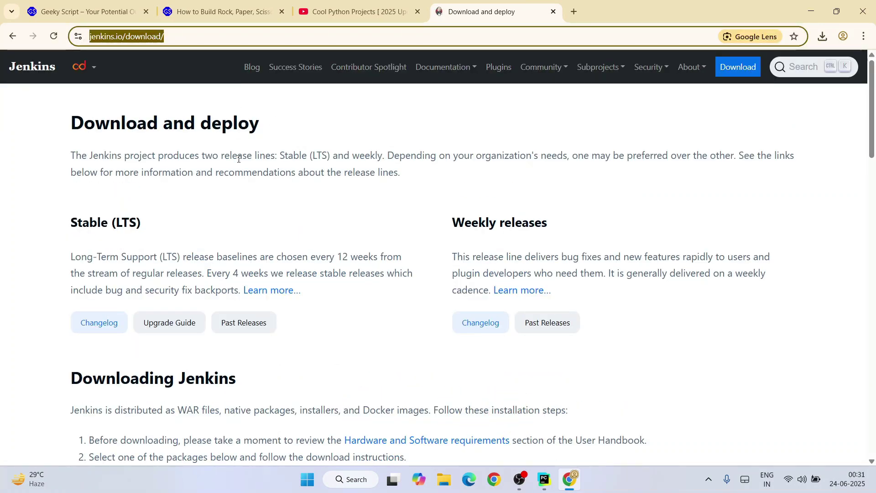
{"action": "left_click", "coordinate": [371, 129]}
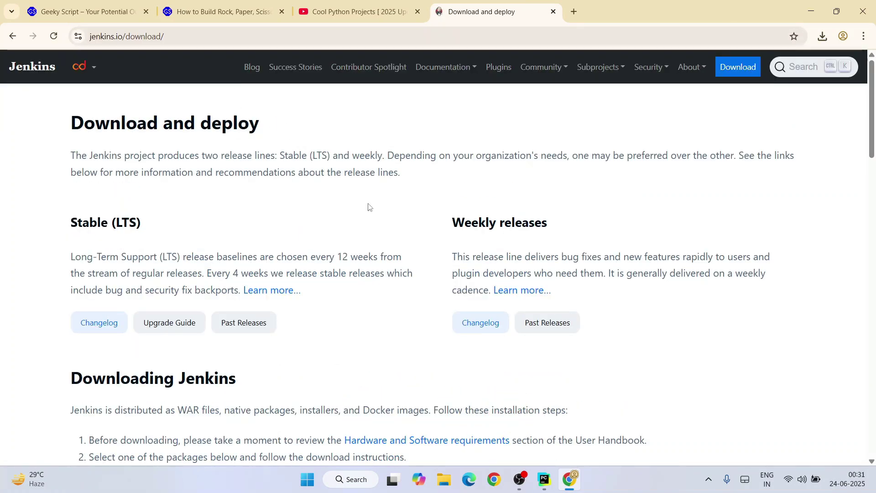
{"action": "scroll", "coordinate": [367, 205], "scroll_direction": "down", "scroll_amount": 3}
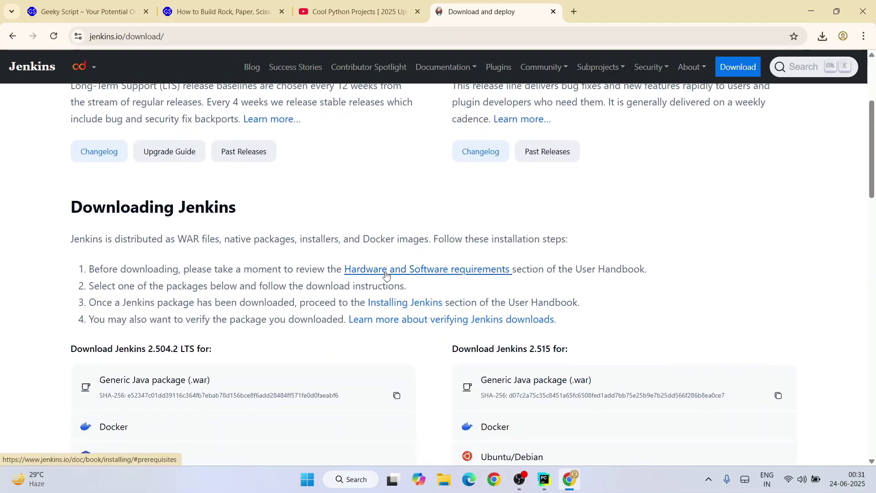
From Hardware and Software requirements in a new tab, reach the Windows Java requirements page.
{"action": "right_click", "coordinate": [438, 276]}
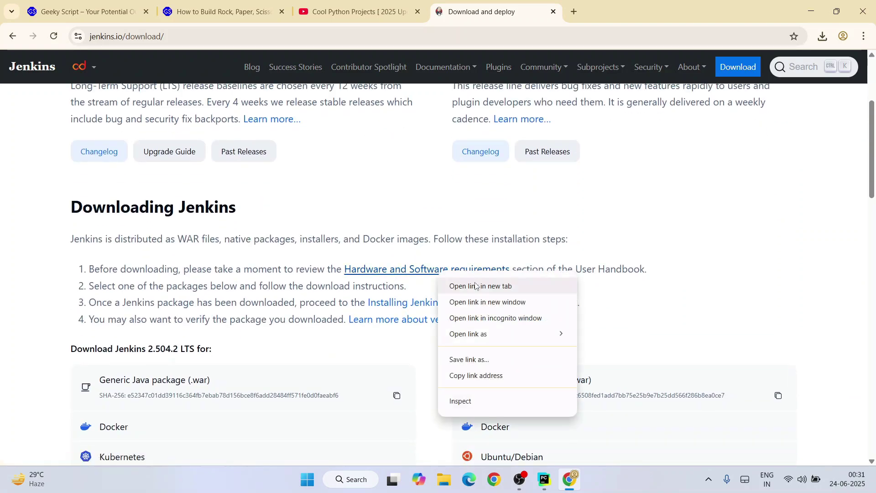
{"action": "left_click", "coordinate": [477, 285]}
{"action": "left_click", "coordinate": [637, 4]}
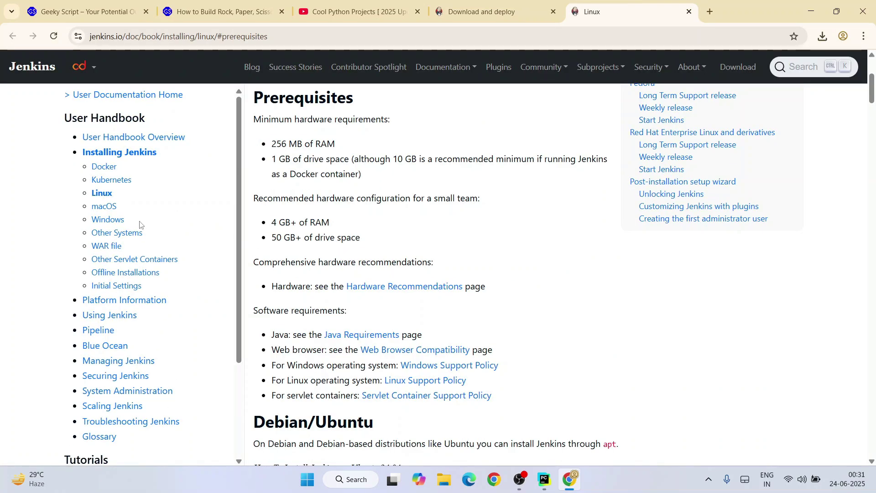
{"action": "left_click", "coordinate": [107, 220]}
{"action": "scroll", "coordinate": [566, 297], "scroll_direction": "down", "scroll_amount": 1}
{"action": "scroll", "coordinate": [563, 298], "scroll_direction": "down", "scroll_amount": 2}
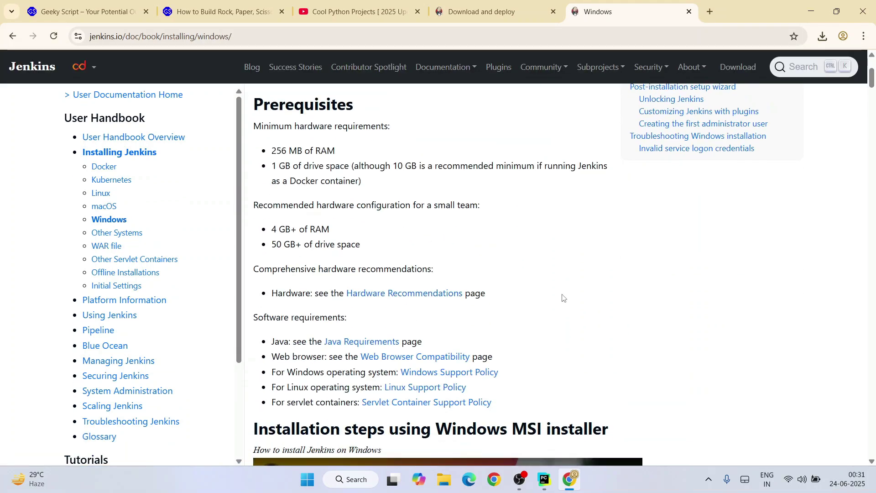
{"action": "scroll", "coordinate": [564, 298], "scroll_direction": "down", "scroll_amount": 2}
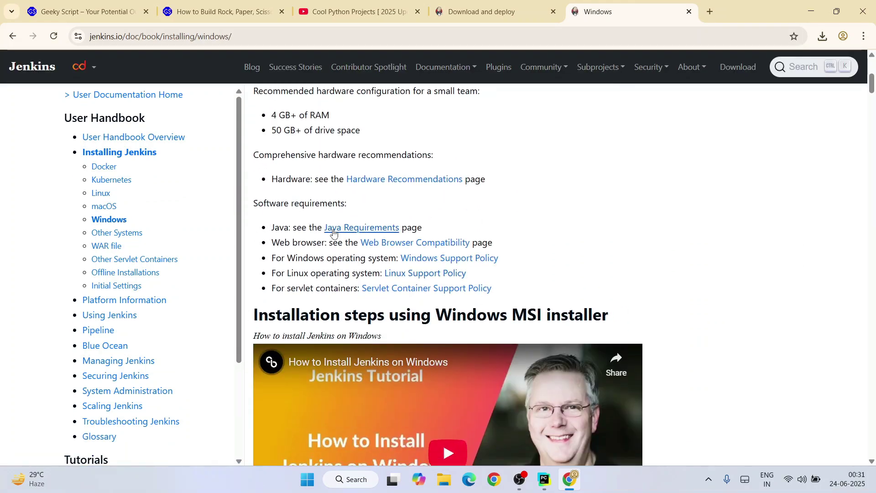
{"action": "left_click", "coordinate": [375, 234]}
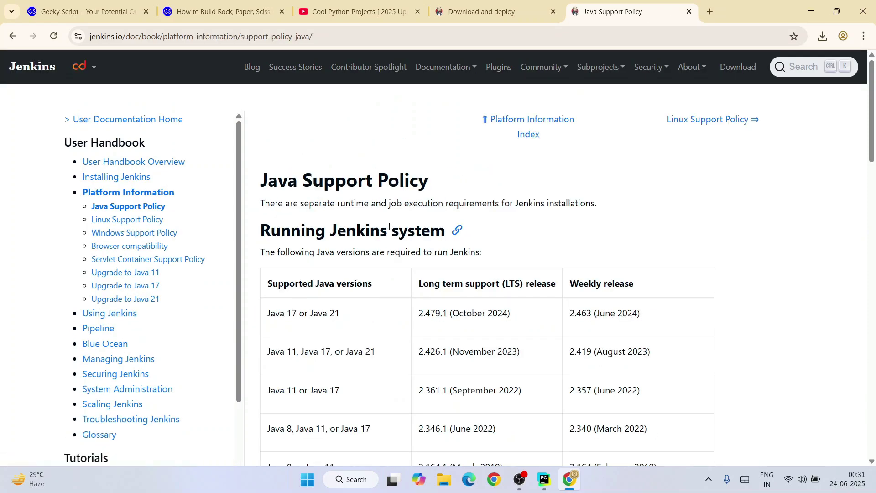
{"action": "scroll", "coordinate": [575, 192], "scroll_direction": "down", "scroll_amount": 2}
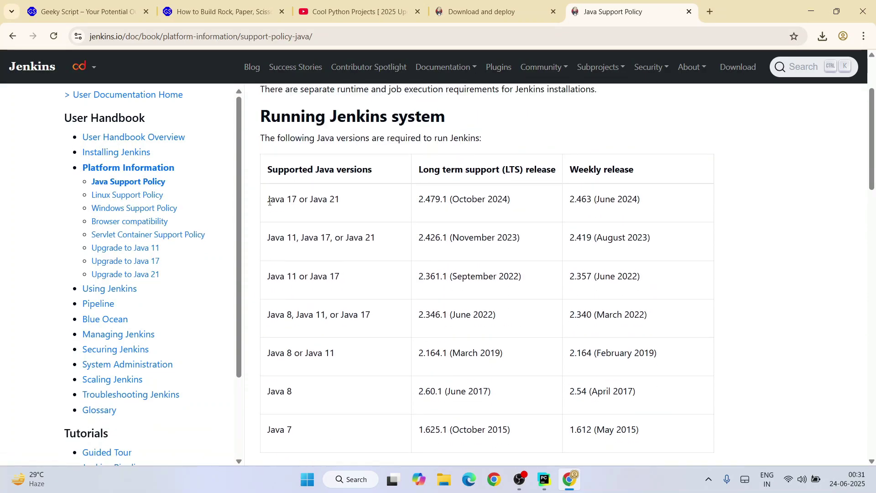
{"action": "left_click_drag", "start_coordinate": [268, 200], "coordinate": [360, 206]}
{"action": "left_click", "coordinate": [305, 209]}
{"action": "left_click_drag", "start_coordinate": [420, 199], "coordinate": [514, 205]}
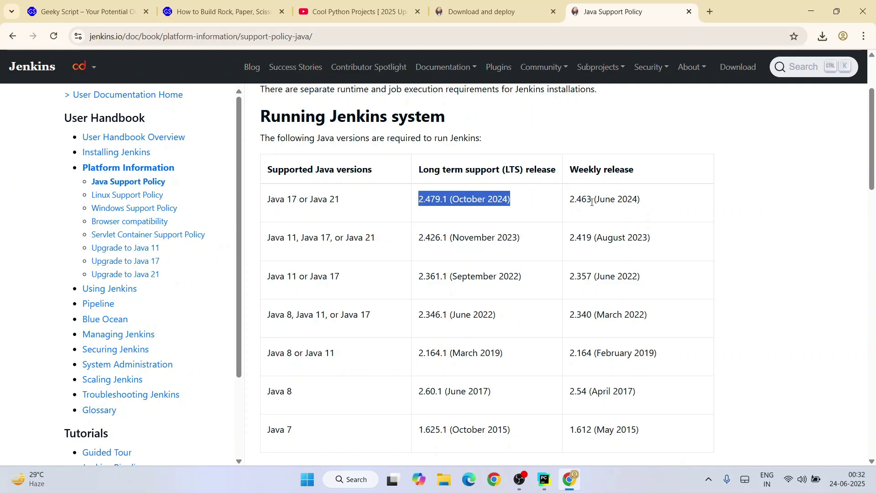
{"action": "left_click_drag", "start_coordinate": [592, 200], "coordinate": [654, 205]}
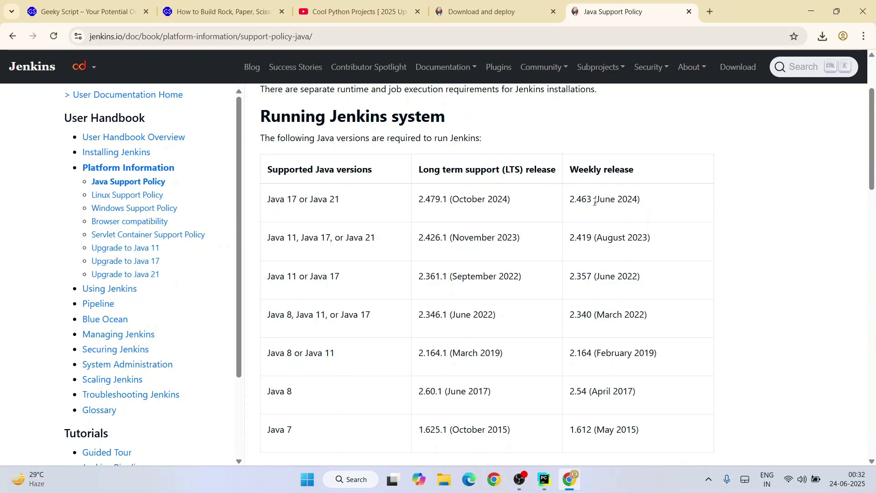
{"action": "left_click", "coordinate": [633, 201]}
{"action": "left_click_drag", "start_coordinate": [357, 203], "coordinate": [271, 198]}
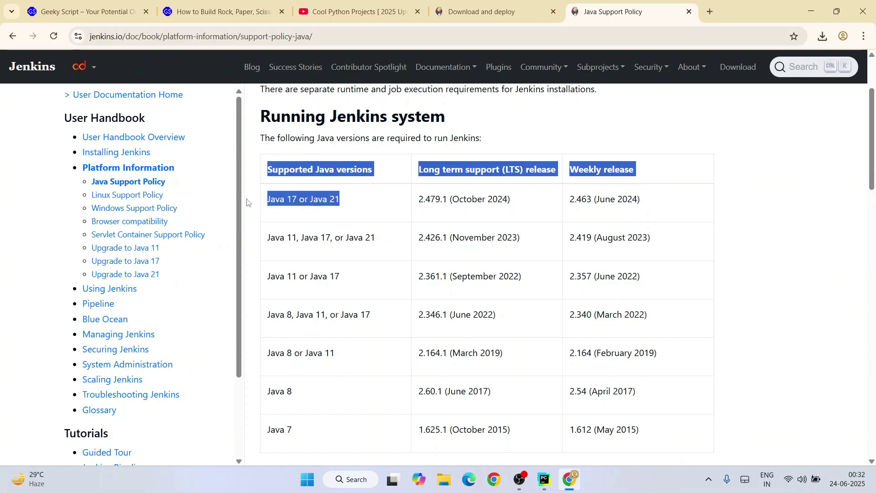
{"action": "left_click", "coordinate": [340, 202]}
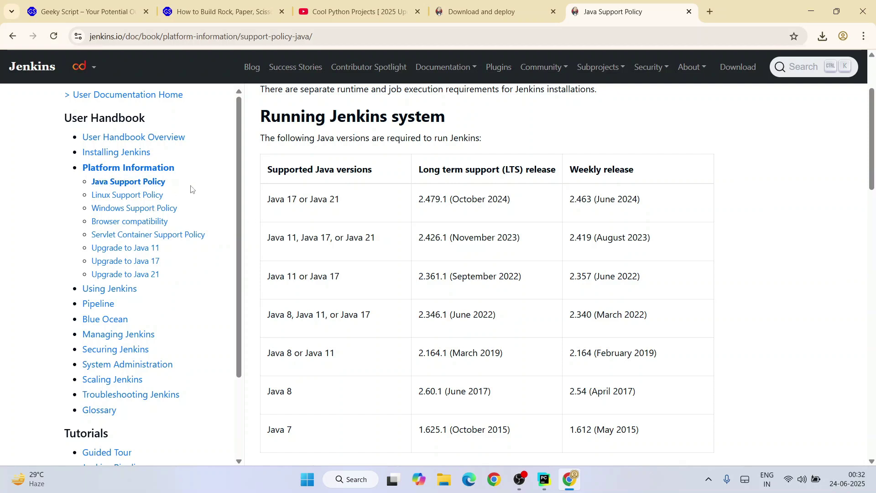
{"action": "scroll", "coordinate": [391, 217], "scroll_direction": "up", "scroll_amount": 2}
{"action": "left_click_drag", "start_coordinate": [294, 182], "coordinate": [430, 182]}
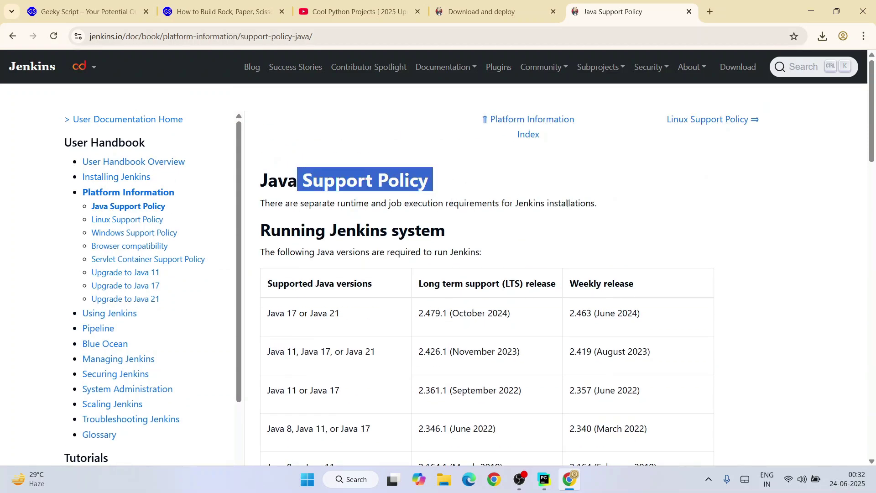
{"action": "left_click", "coordinate": [430, 182]}
{"action": "scroll", "coordinate": [557, 211], "scroll_direction": "down", "scroll_amount": 1}
{"action": "left_click_drag", "start_coordinate": [418, 260], "coordinate": [529, 261]}
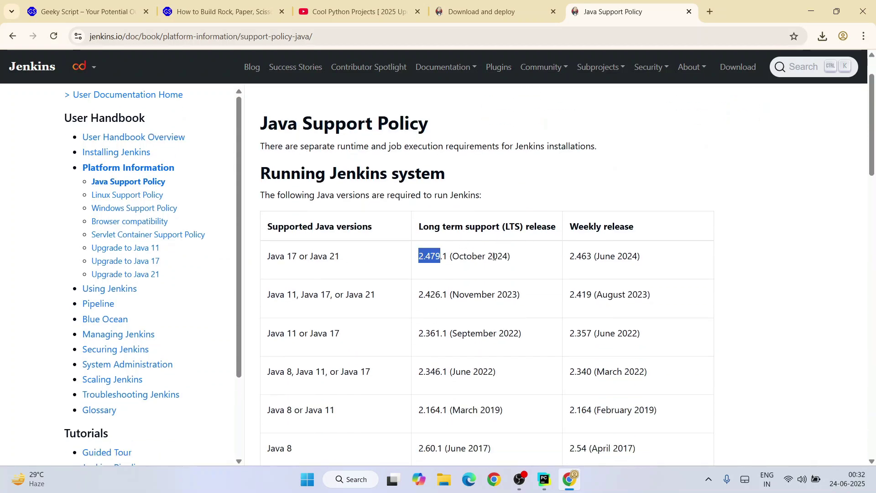
{"action": "left_click", "coordinate": [461, 260]}
{"action": "left_click_drag", "start_coordinate": [269, 256], "coordinate": [377, 261]}
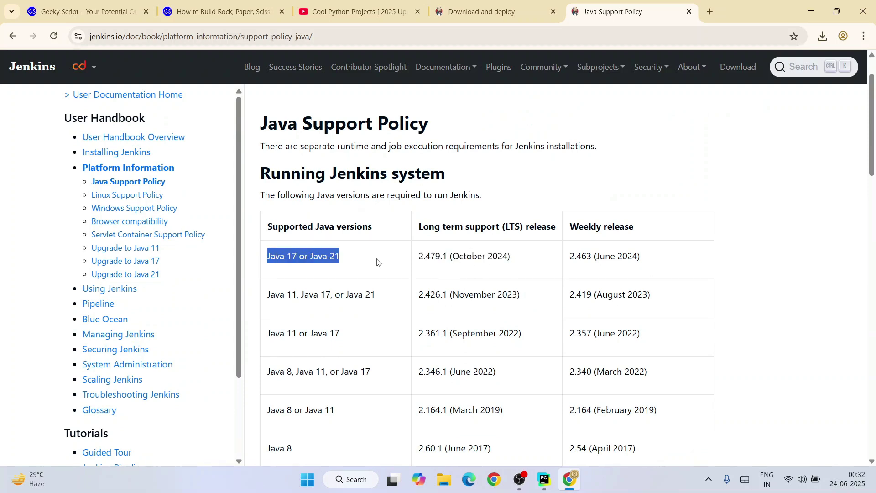
{"action": "left_click", "coordinate": [271, 259]}
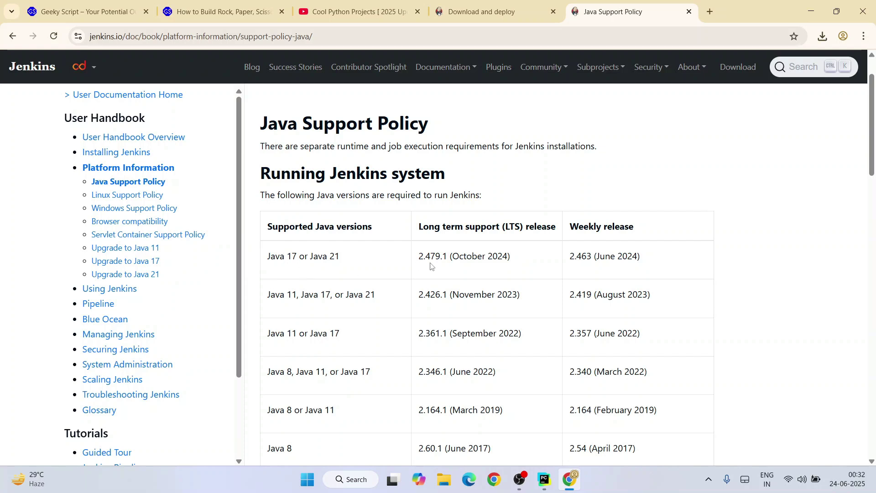
{"action": "left_click_drag", "start_coordinate": [432, 256], "coordinate": [537, 257]}
{"action": "left_click", "coordinate": [500, 261]}
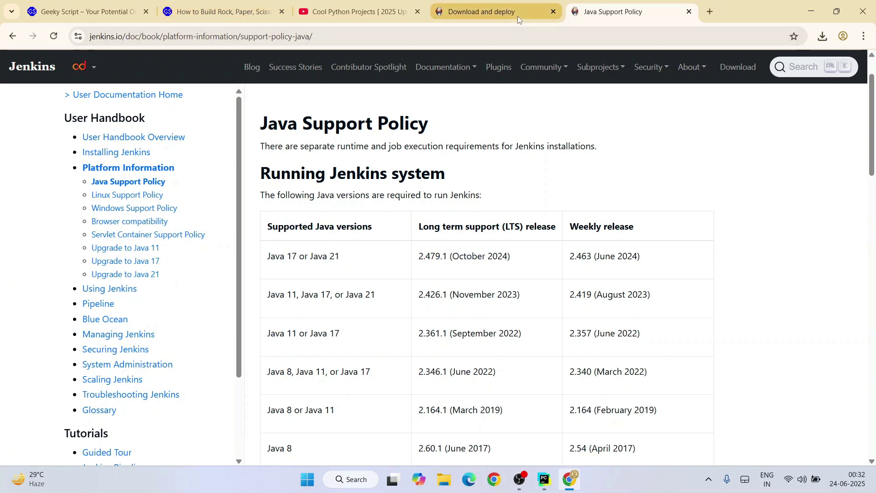
{"action": "left_click_drag", "start_coordinate": [275, 256], "coordinate": [338, 261]}
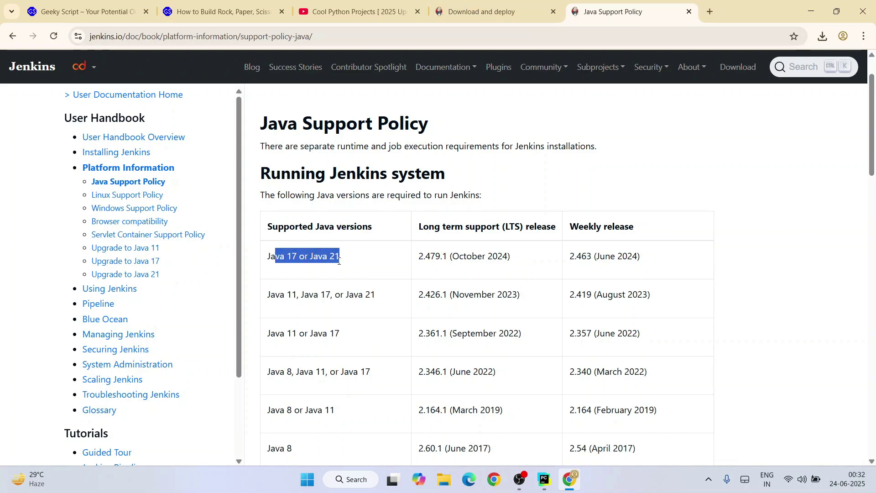
Search 'java jdk download' and reach Oracle's Java SE 21 archive downloads page.
{"action": "left_click", "coordinate": [710, 12]}
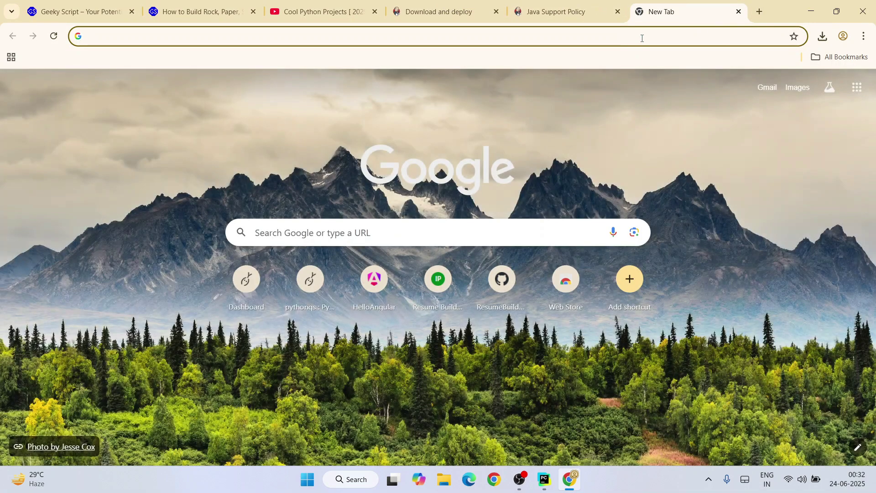
{"action": "left_click", "coordinate": [642, 38]}
{"action": "type", "text": "j"}
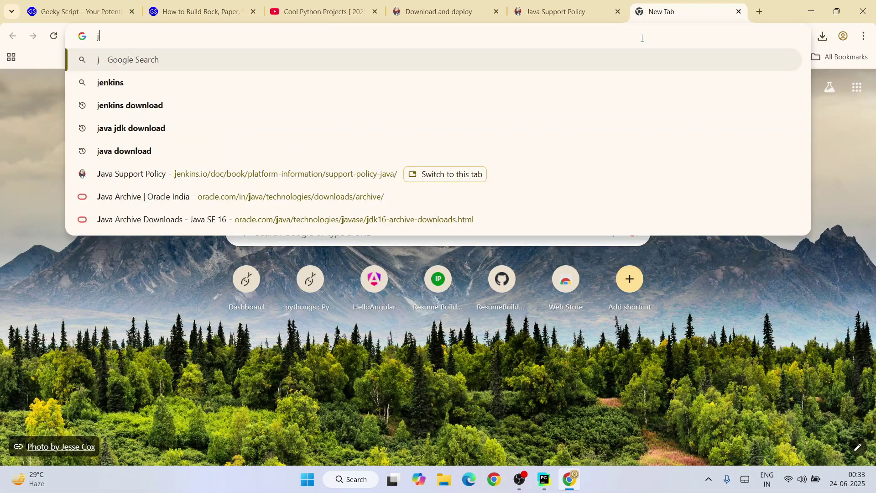
{"action": "type", "text": "ava jdk"}
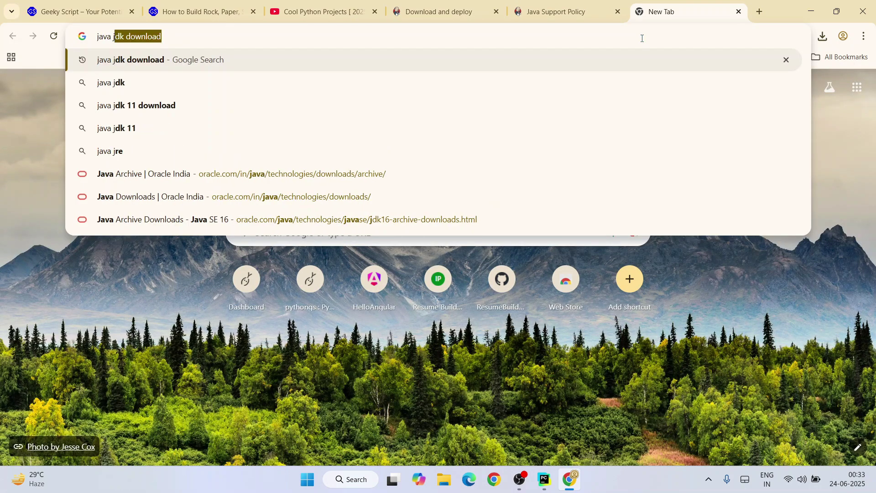
{"action": "key", "text": "Return"}
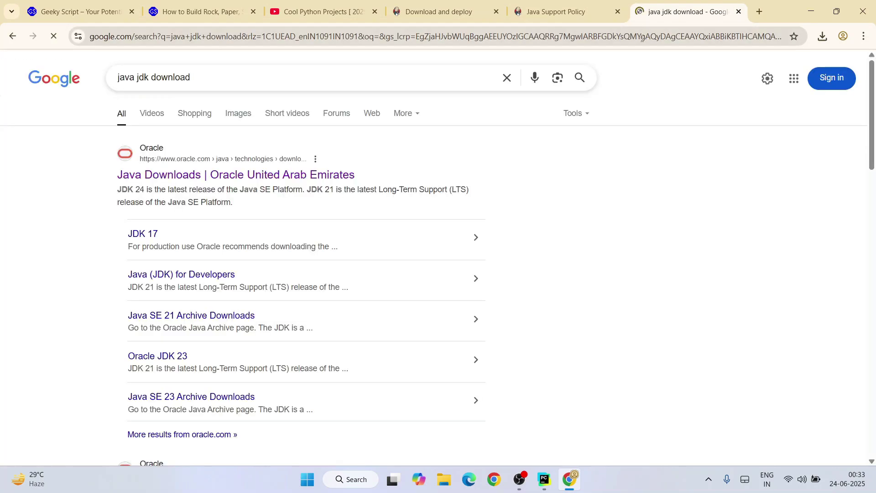
{"action": "left_click", "coordinate": [144, 177]}
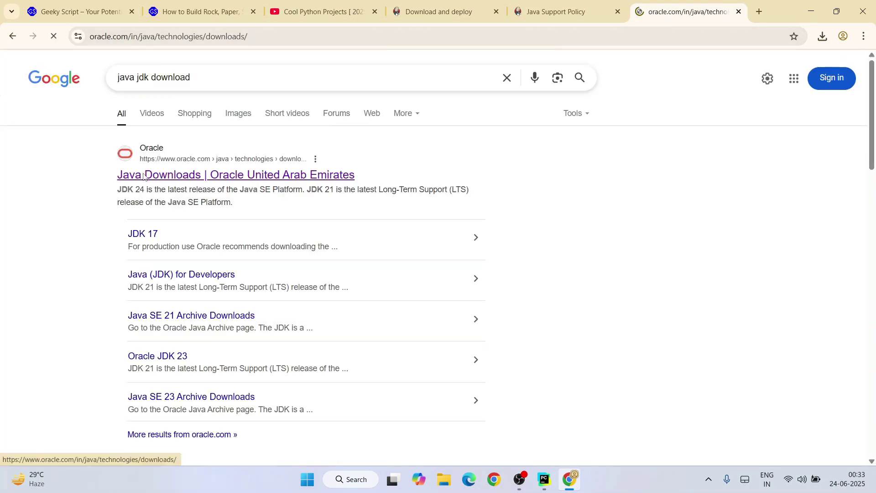
{"action": "scroll", "coordinate": [368, 145], "scroll_direction": "down", "scroll_amount": 1}
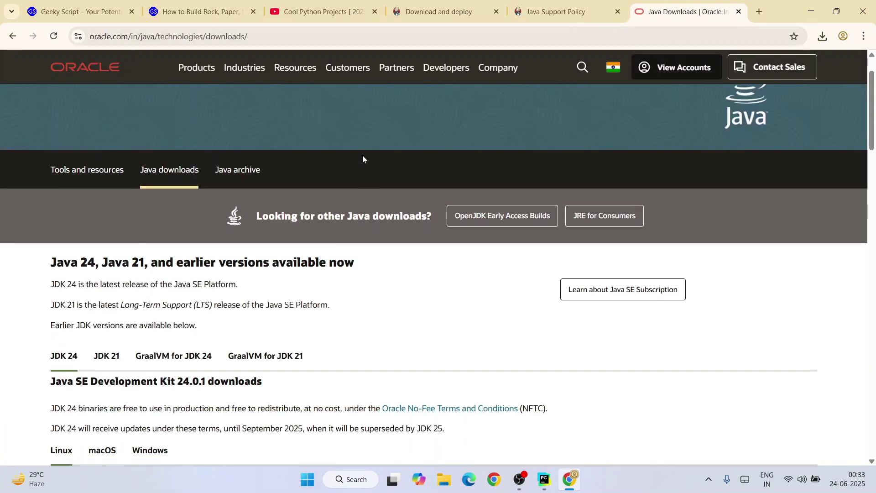
{"action": "left_click", "coordinate": [235, 177]}
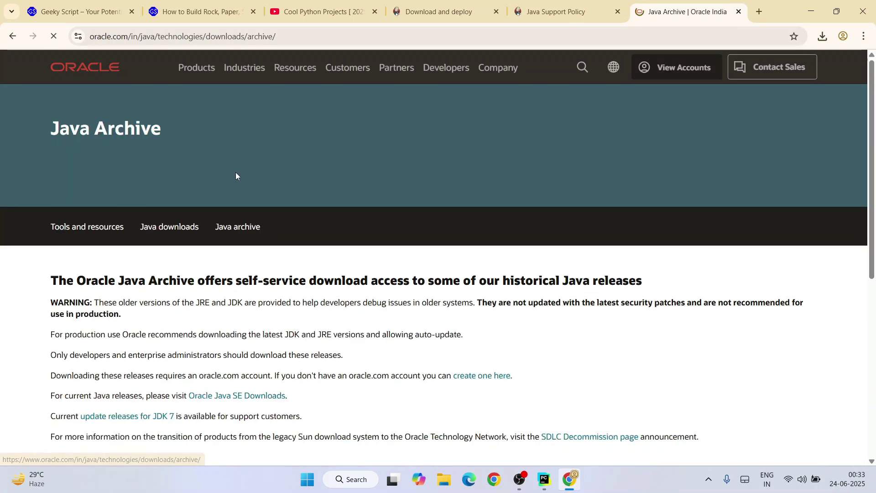
{"action": "scroll", "coordinate": [394, 144], "scroll_direction": "down", "scroll_amount": 2}
{"action": "scroll", "coordinate": [394, 145], "scroll_direction": "down", "scroll_amount": 3}
{"action": "scroll", "coordinate": [395, 144], "scroll_direction": "down", "scroll_amount": 2}
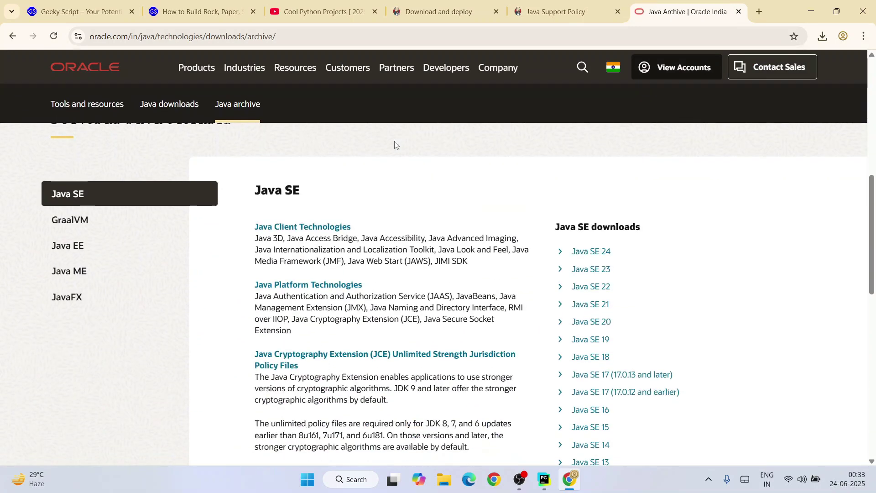
{"action": "scroll", "coordinate": [394, 142], "scroll_direction": "down", "scroll_amount": 2}
{"action": "scroll", "coordinate": [394, 141], "scroll_direction": "up", "scroll_amount": 1}
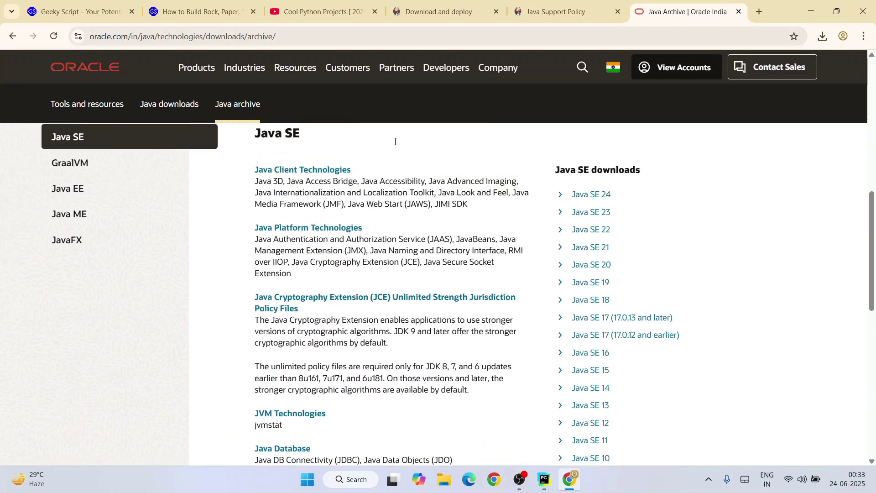
{"action": "left_click", "coordinate": [588, 255]}
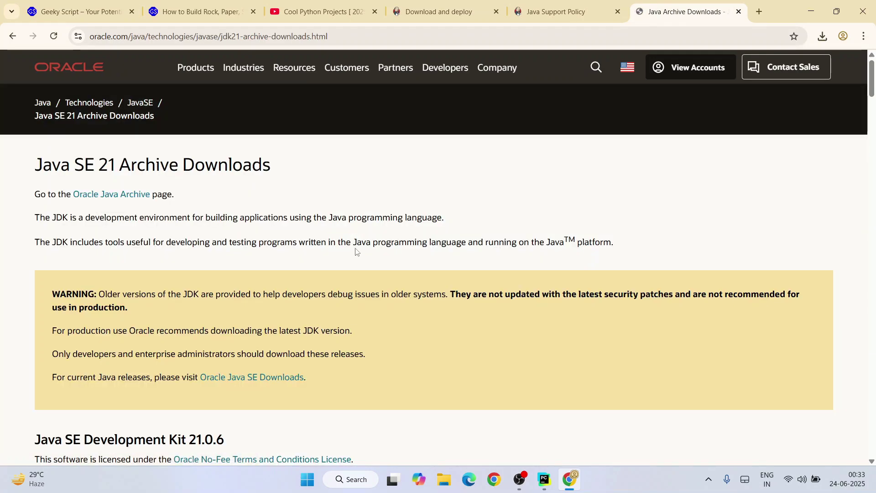
{"action": "scroll", "coordinate": [358, 251], "scroll_direction": "down", "scroll_amount": 3}
{"action": "scroll", "coordinate": [361, 252], "scroll_direction": "down", "scroll_amount": 4}
{"action": "scroll", "coordinate": [361, 253], "scroll_direction": "down", "scroll_amount": 1}
{"action": "scroll", "coordinate": [362, 254], "scroll_direction": "down", "scroll_amount": 4}
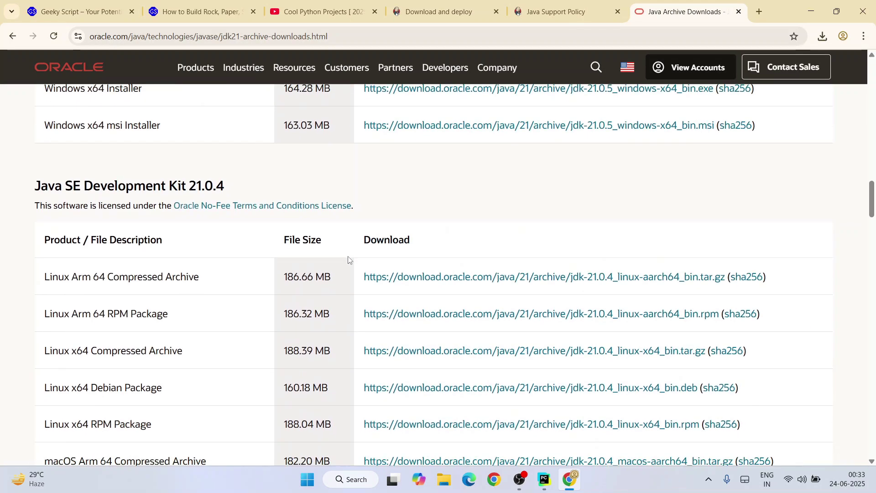
{"action": "scroll", "coordinate": [350, 256], "scroll_direction": "down", "scroll_amount": 3}
{"action": "scroll", "coordinate": [348, 258], "scroll_direction": "down", "scroll_amount": 3}
{"action": "scroll", "coordinate": [349, 258], "scroll_direction": "down", "scroll_amount": 2}
{"action": "scroll", "coordinate": [348, 259], "scroll_direction": "down", "scroll_amount": 3}
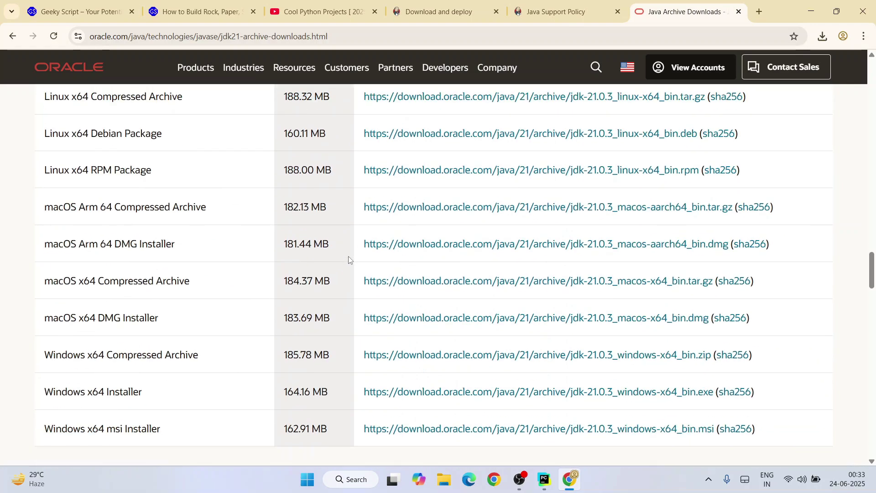
{"action": "scroll", "coordinate": [349, 258], "scroll_direction": "down", "scroll_amount": 6}
{"action": "scroll", "coordinate": [350, 259], "scroll_direction": "down", "scroll_amount": 6}
{"action": "scroll", "coordinate": [350, 260], "scroll_direction": "down", "scroll_amount": 10}
{"action": "scroll", "coordinate": [350, 260], "scroll_direction": "down", "scroll_amount": 3}
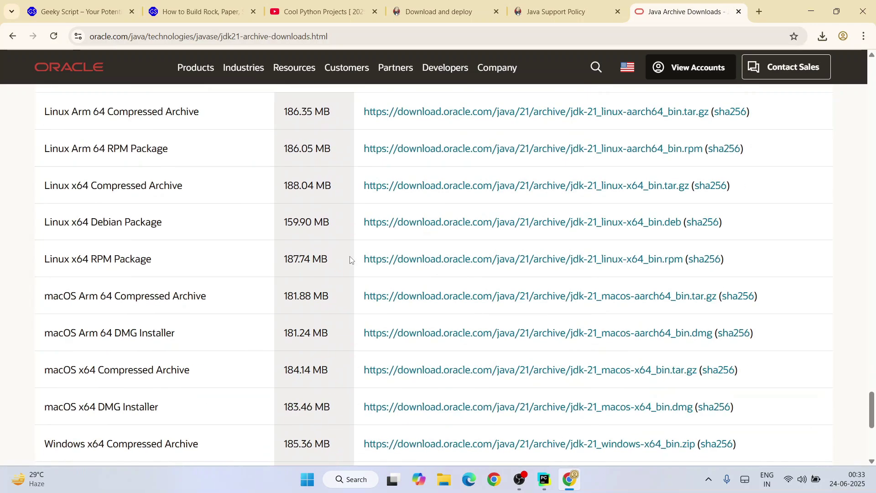
{"action": "scroll", "coordinate": [350, 259], "scroll_direction": "up", "scroll_amount": 1}
{"action": "scroll", "coordinate": [350, 260], "scroll_direction": "up", "scroll_amount": 1}
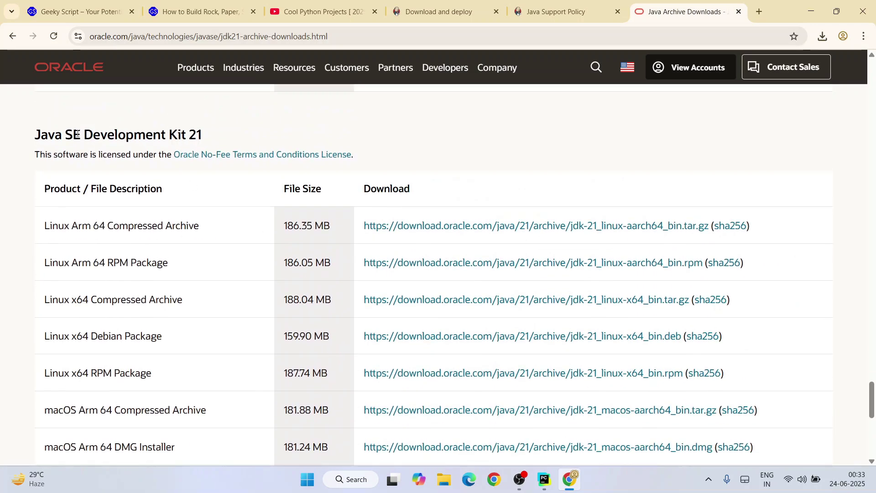
Download the JDK 21 Windows x64 installer, launch it from Downloads and minimize Chrome.
{"action": "left_click_drag", "start_coordinate": [77, 134], "coordinate": [36, 134]}
{"action": "left_click", "coordinate": [253, 143]}
{"action": "scroll", "coordinate": [303, 142], "scroll_direction": "down", "scroll_amount": 1}
{"action": "scroll", "coordinate": [303, 142], "scroll_direction": "down", "scroll_amount": 2}
{"action": "scroll", "coordinate": [288, 172], "scroll_direction": "down", "scroll_amount": 1}
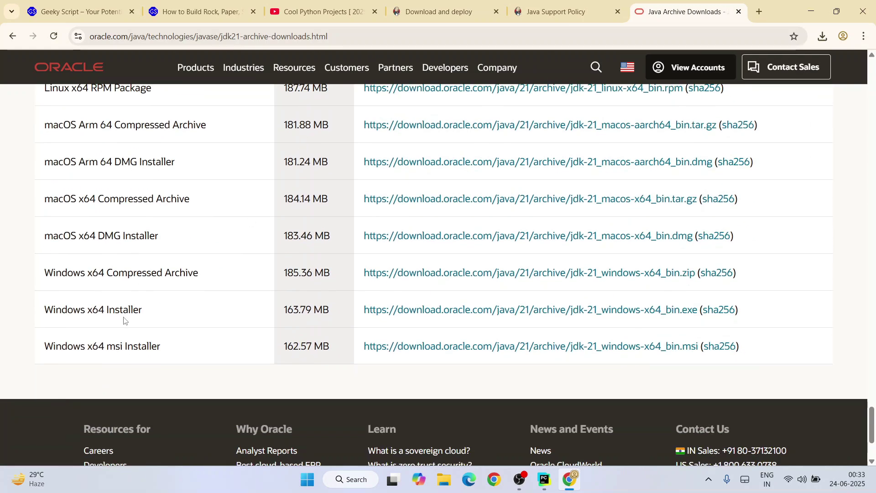
{"action": "left_click_drag", "start_coordinate": [107, 310], "coordinate": [455, 306]}
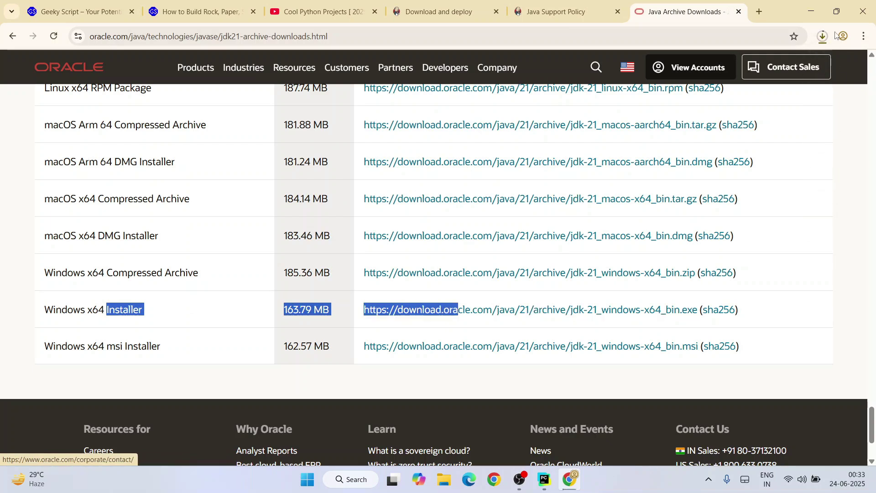
{"action": "left_click", "coordinate": [822, 38]}
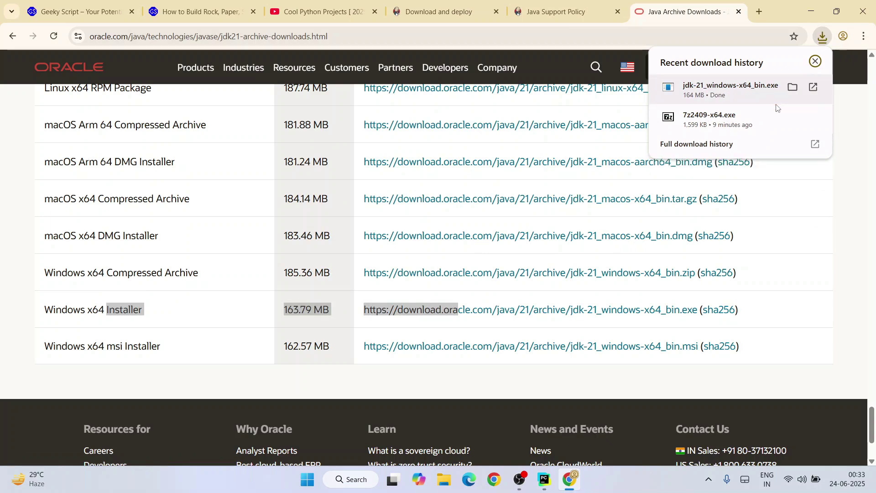
{"action": "left_click", "coordinate": [730, 93]}
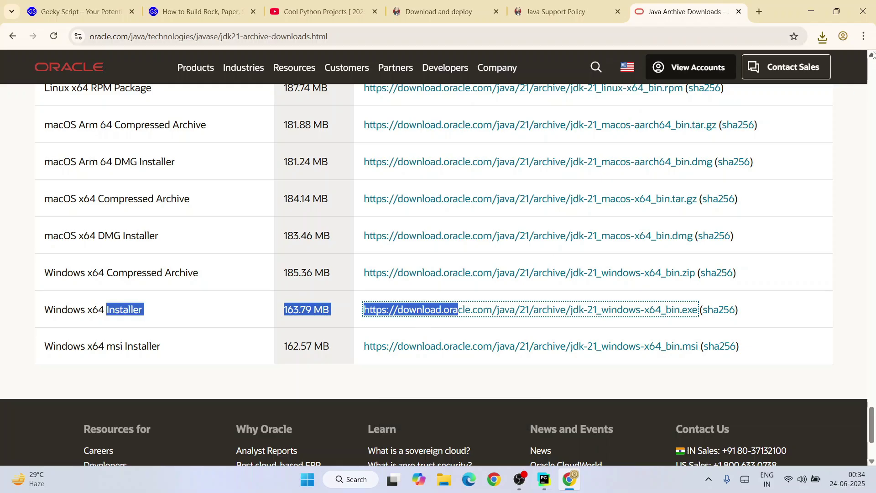
{"action": "left_click", "coordinate": [811, 12]}
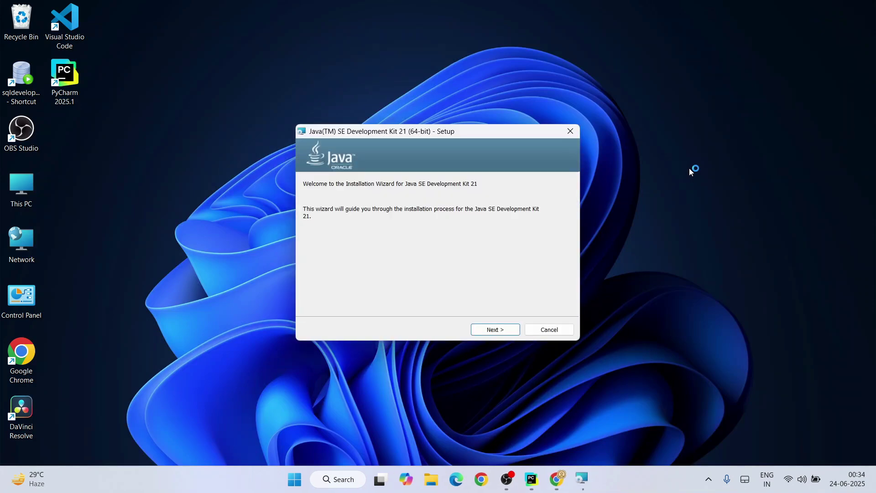
Install JDK 21 to the default C:\Program Files\Java\jdk-21 folder and close the wizard.
{"action": "left_click", "coordinate": [497, 332]}
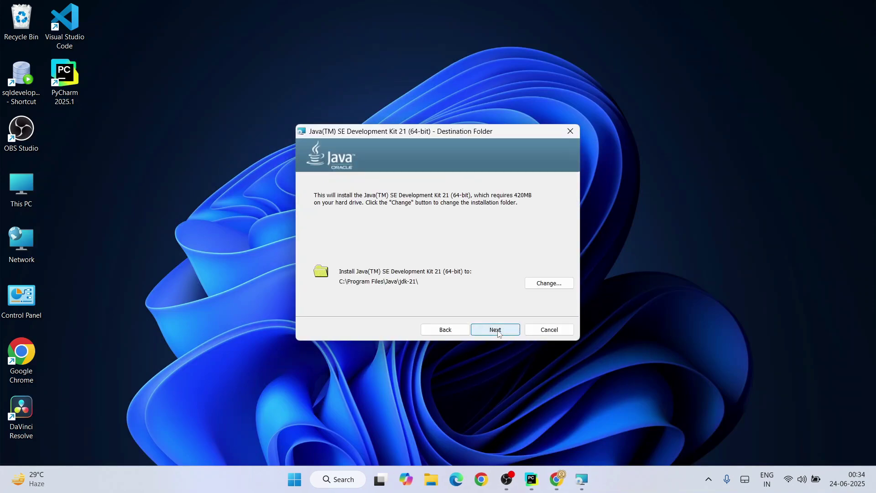
{"action": "left_click", "coordinate": [497, 331]}
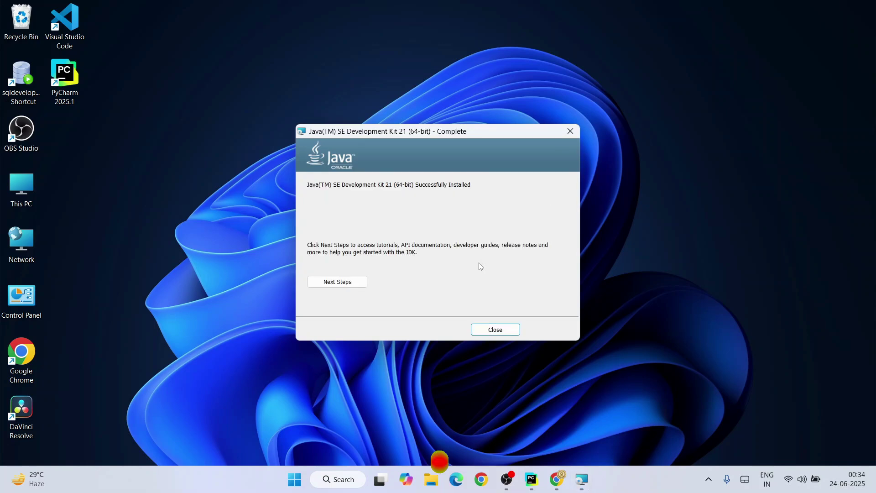
{"action": "left_click", "coordinate": [506, 333]}
Browse File Explorer to C:\Program Files\Java\jdk-21\bin.
{"action": "left_click", "coordinate": [443, 481]}
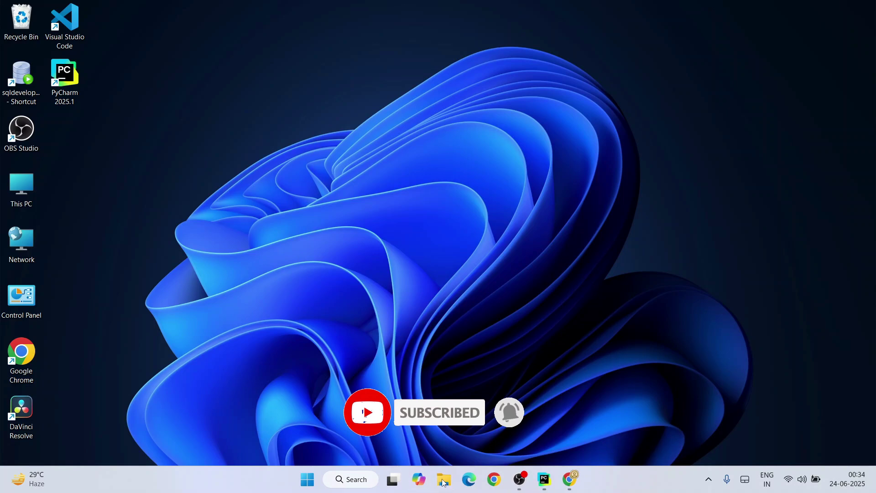
{"action": "left_click", "coordinate": [56, 288]}
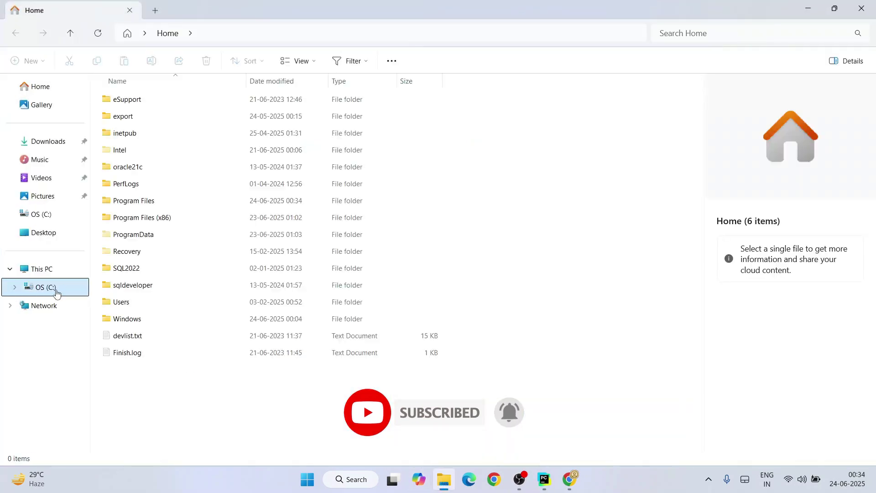
{"action": "double_click", "coordinate": [127, 199]}
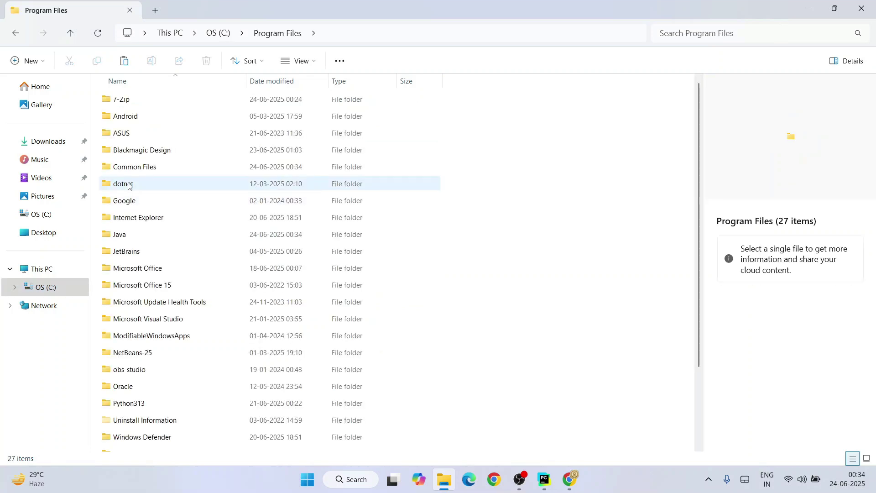
{"action": "left_click", "coordinate": [131, 240]}
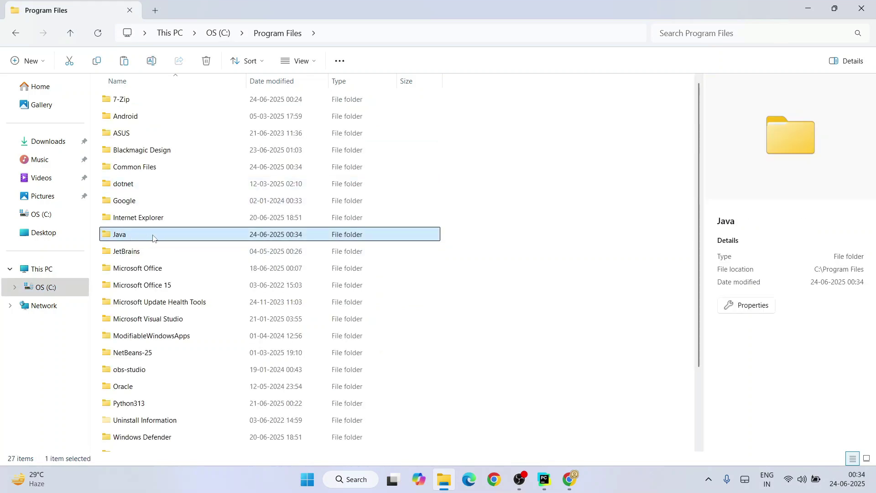
{"action": "double_click", "coordinate": [153, 238]}
{"action": "left_click", "coordinate": [162, 103]}
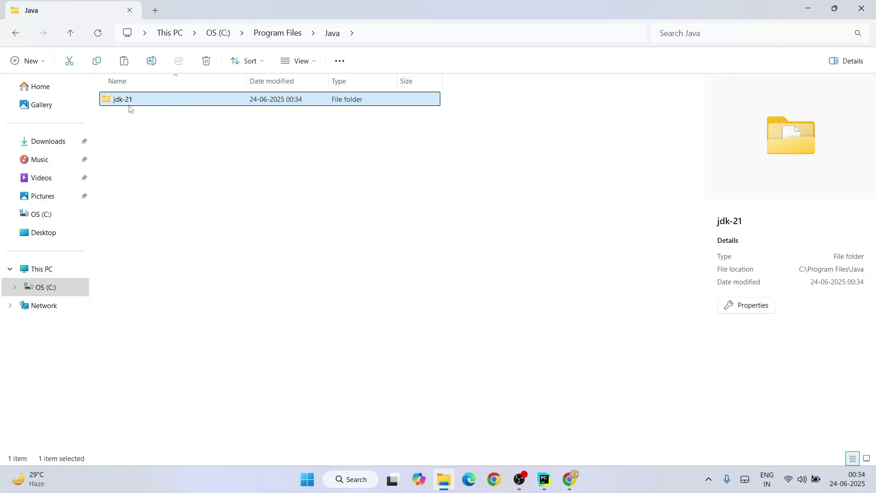
{"action": "mouse_move", "coordinate": [123, 100]}
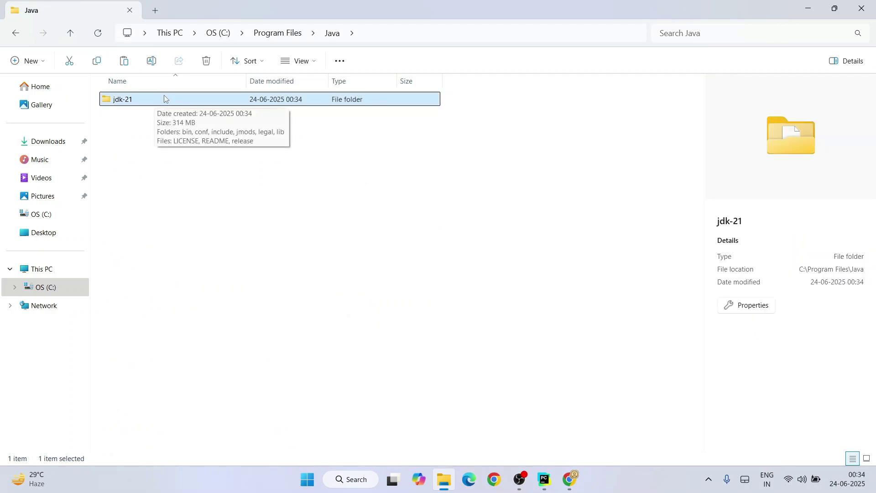
{"action": "double_click", "coordinate": [163, 96]}
{"action": "left_click", "coordinate": [165, 94]}
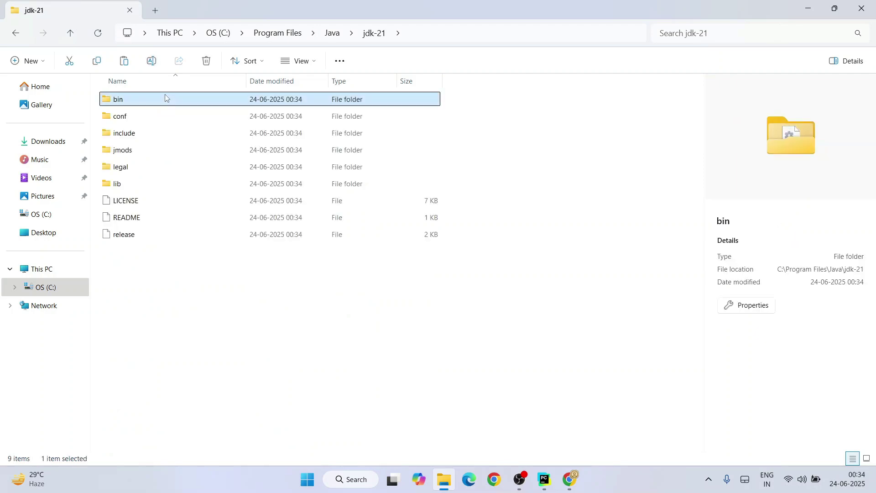
{"action": "double_click", "coordinate": [162, 102]}
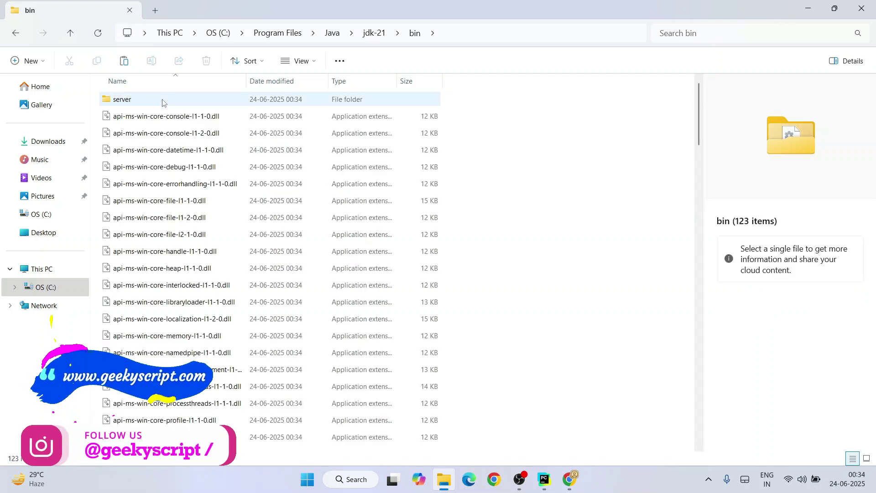
Copy the full bin folder path from the address bar to the clipboard.
{"action": "left_click", "coordinate": [503, 35]}
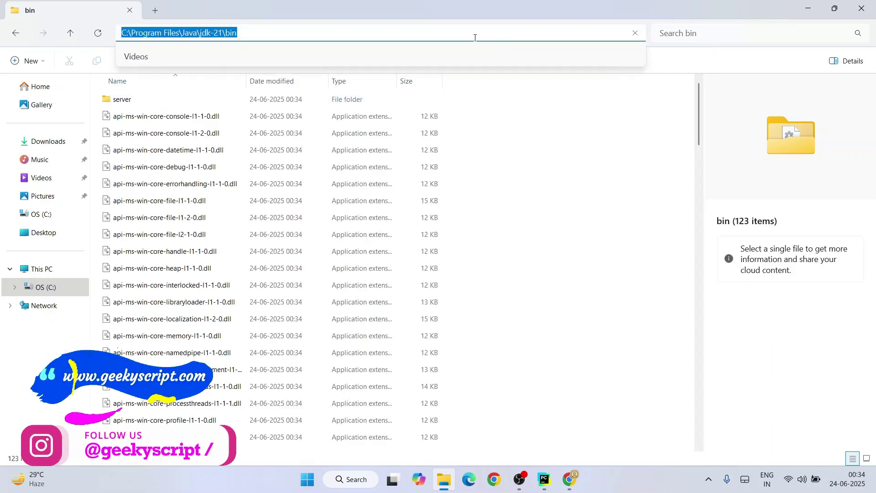
{"action": "right_click", "coordinate": [319, 38]}
{"action": "left_click", "coordinate": [350, 68]}
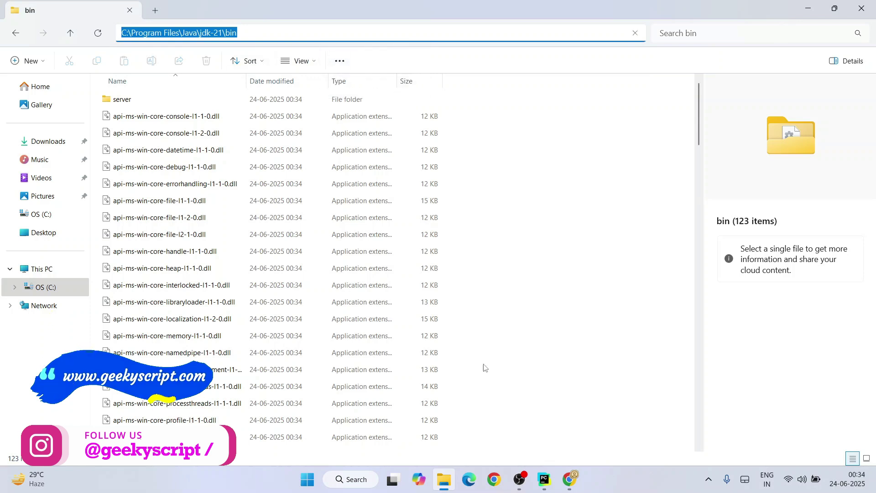
Add C:\Program Files\Java\jdk-21\bin as a new entry in the system Path variable.
{"action": "left_click", "coordinate": [356, 480]}
{"action": "type", "text": "e"}
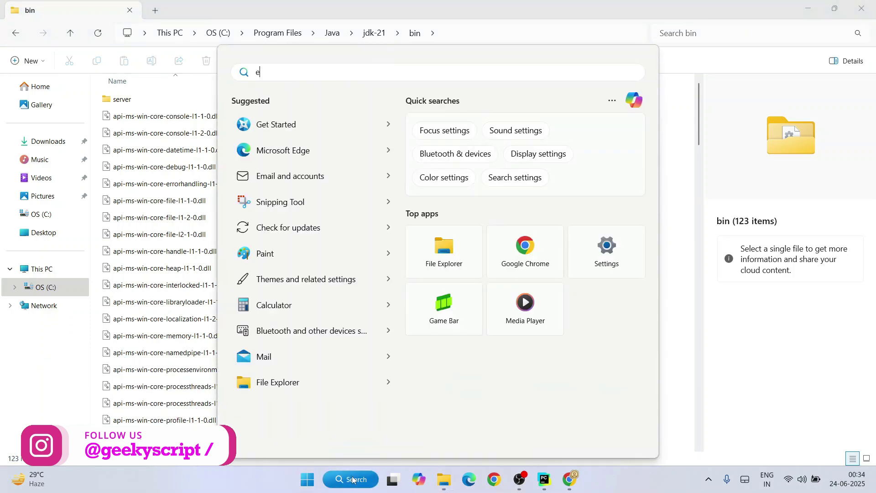
{"action": "type", "text": "nvir"}
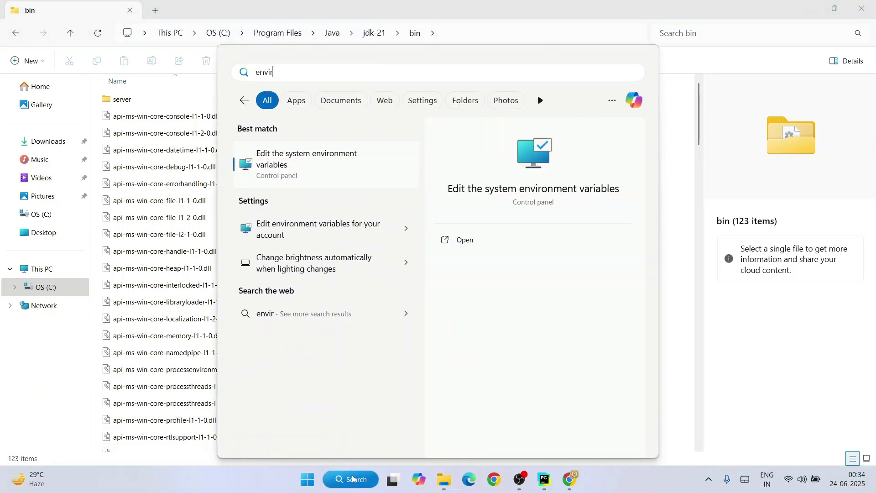
{"action": "type", "text": "o"}
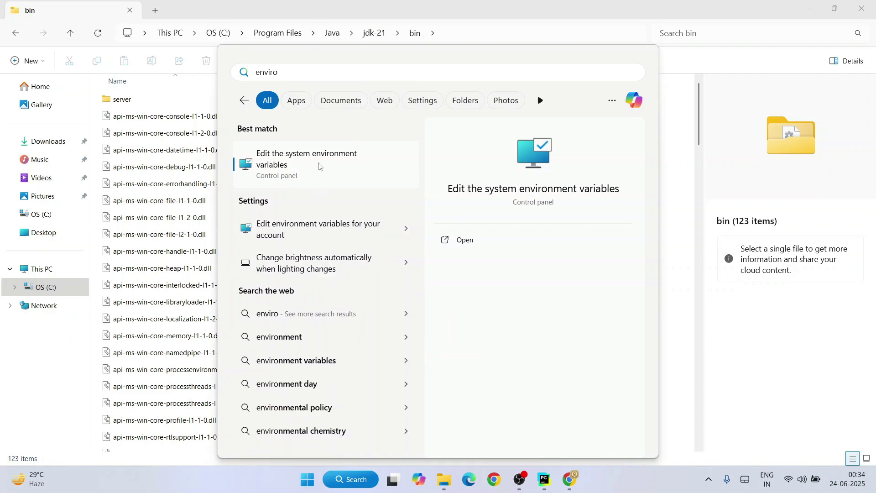
{"action": "left_click", "coordinate": [311, 164]}
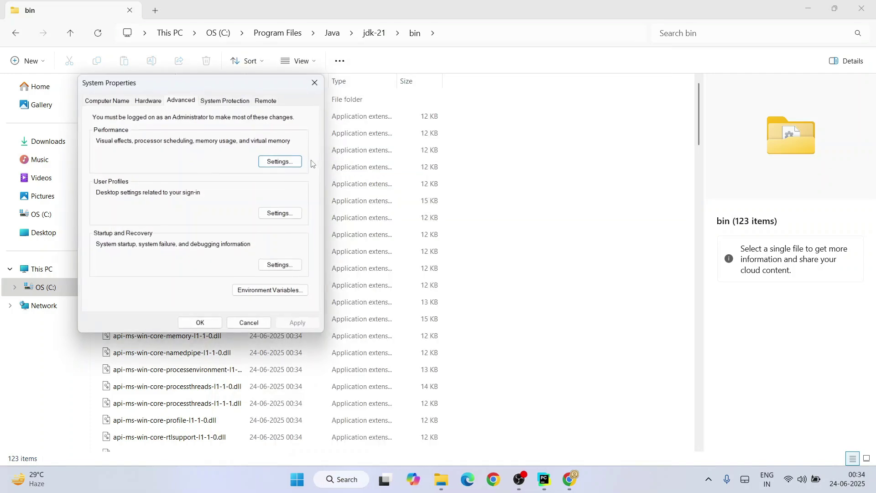
{"action": "left_click", "coordinate": [272, 293]}
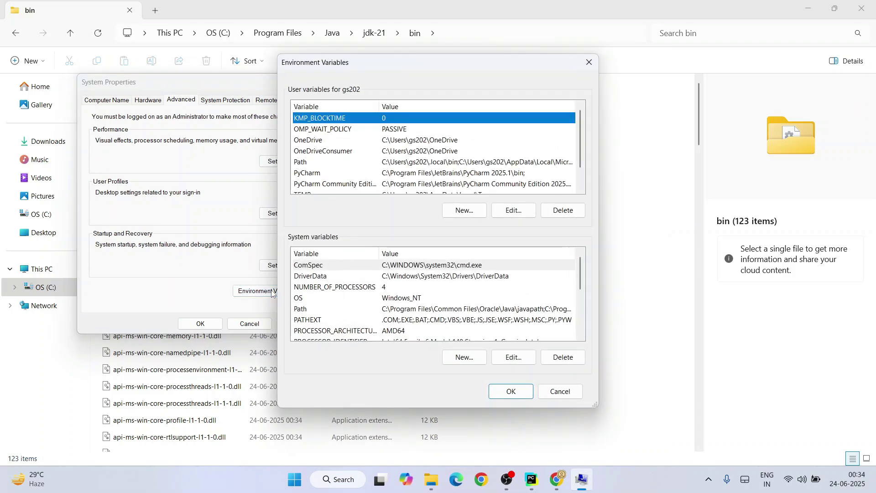
{"action": "left_click", "coordinate": [349, 312]}
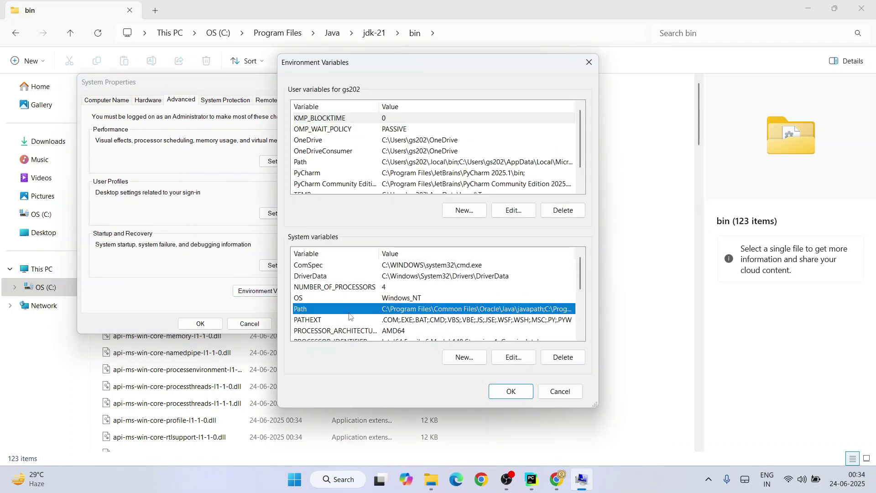
{"action": "left_click", "coordinate": [513, 357]}
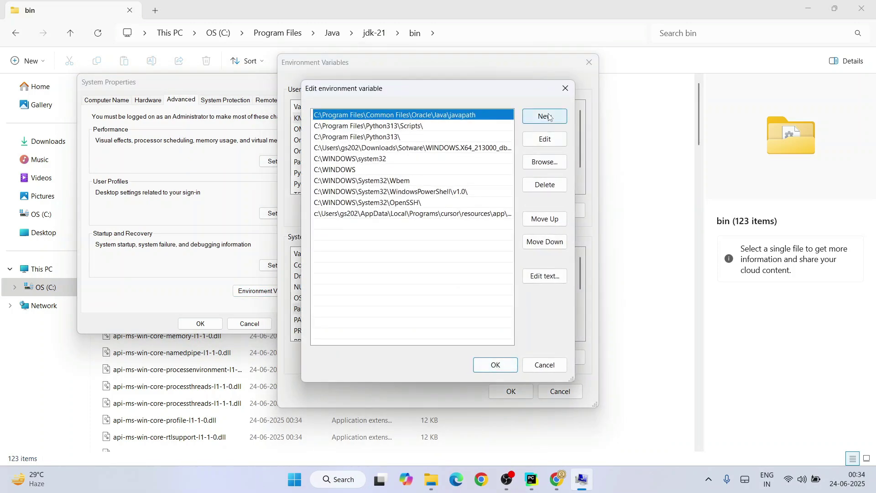
{"action": "left_click", "coordinate": [548, 117]}
{"action": "right_click", "coordinate": [320, 225]}
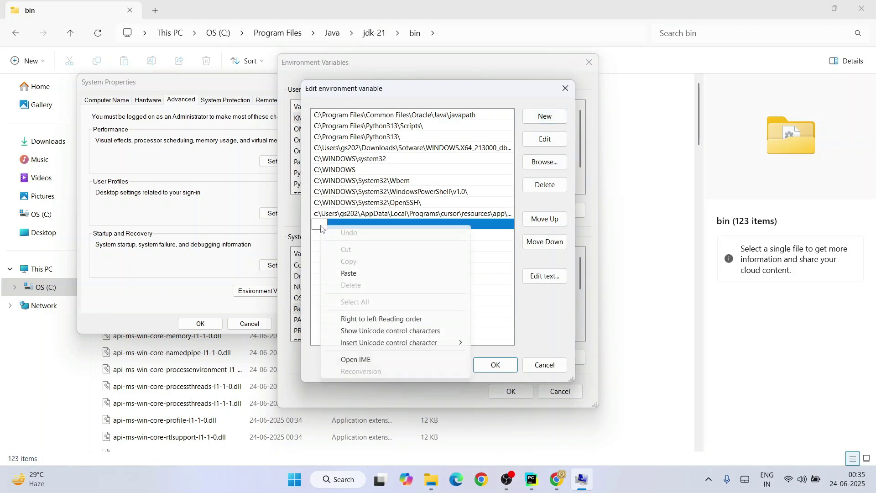
{"action": "left_click", "coordinate": [350, 273]}
{"action": "left_click", "coordinate": [365, 250]}
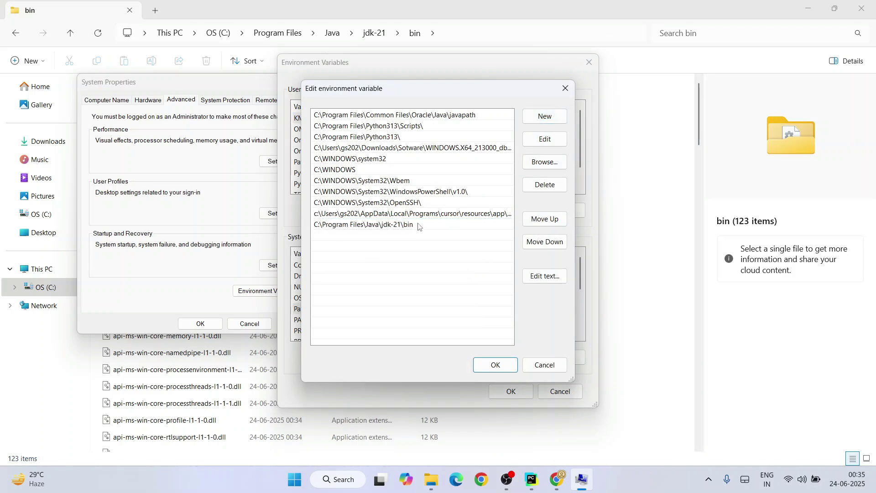
{"action": "left_click", "coordinate": [495, 365]}
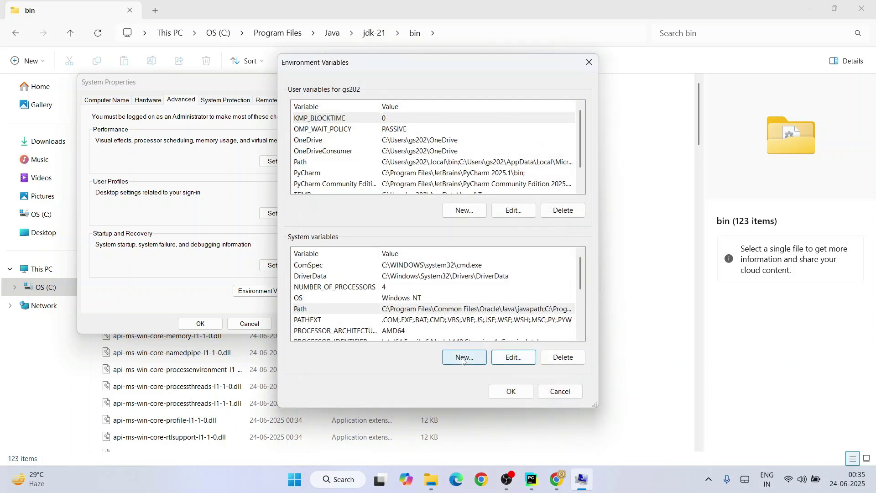
Create a JAVA_HOME system variable pointing to the jdk-21 folder and apply all changes.
{"action": "left_click", "coordinate": [463, 358]}
{"action": "type", "text": "JAVA_HOME"}
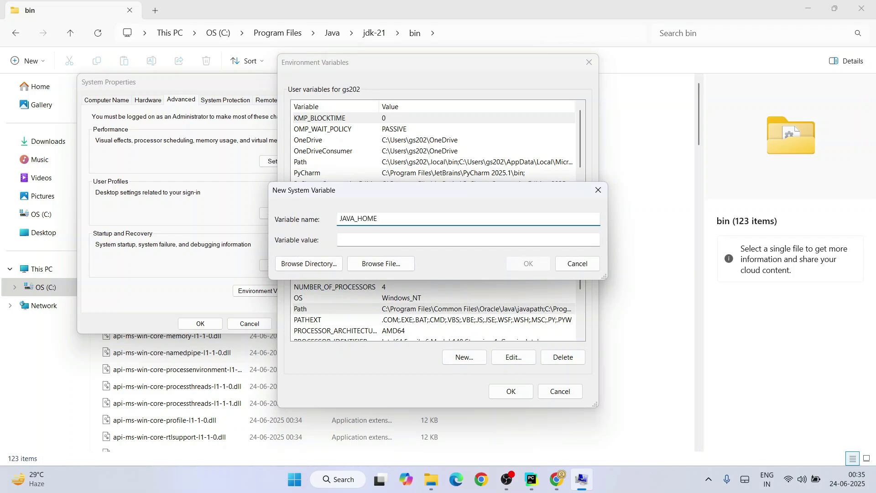
{"action": "key", "text": "Tab"}
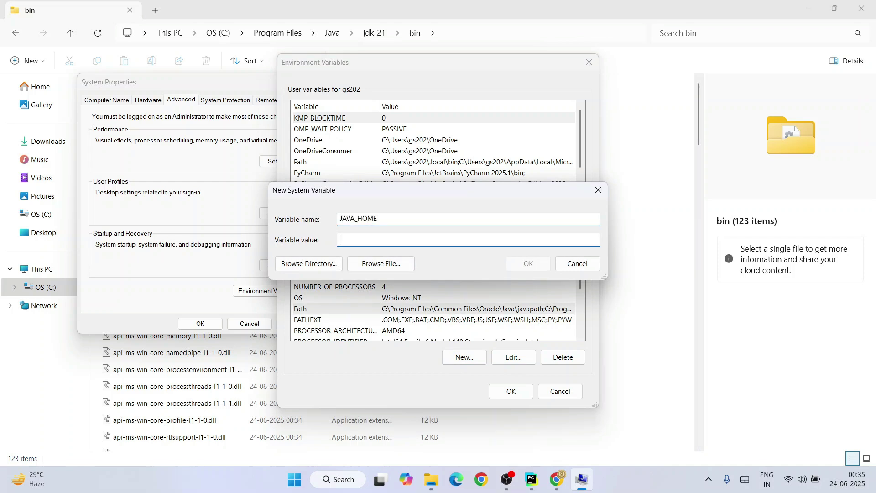
{"action": "key", "text": "ctrl+v"}
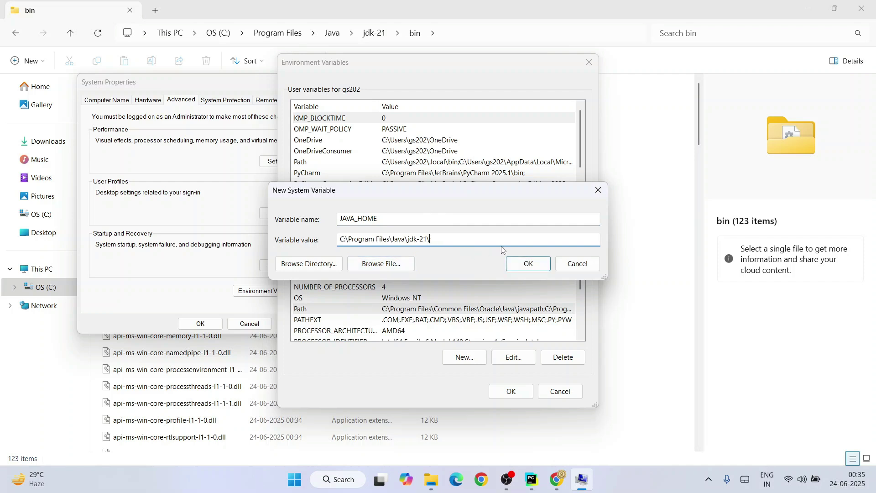
{"action": "left_click", "coordinate": [528, 264]}
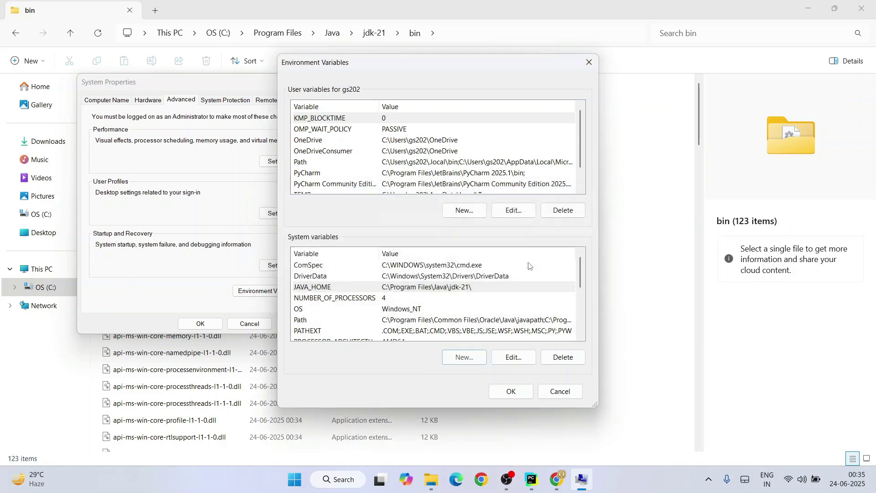
{"action": "left_click", "coordinate": [511, 390]}
{"action": "left_click", "coordinate": [205, 326]}
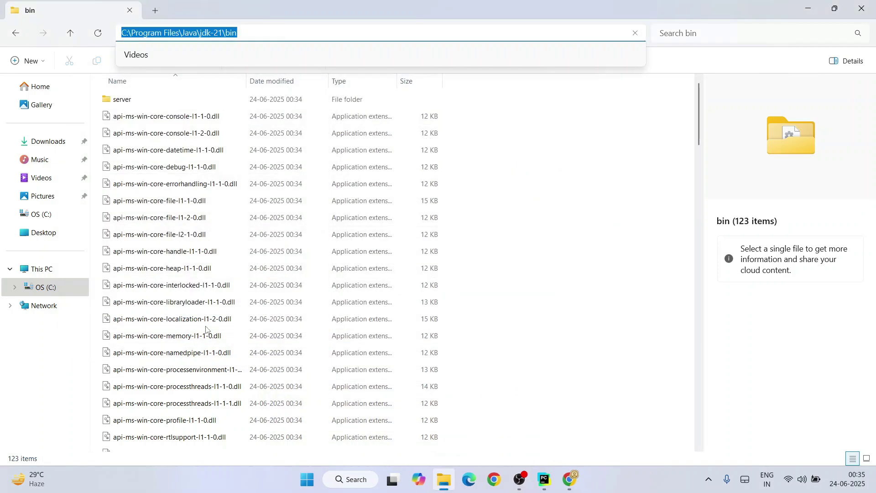
Close File Explorer and return to the Jenkins download page in Chrome.
{"action": "left_click", "coordinate": [862, 9]}
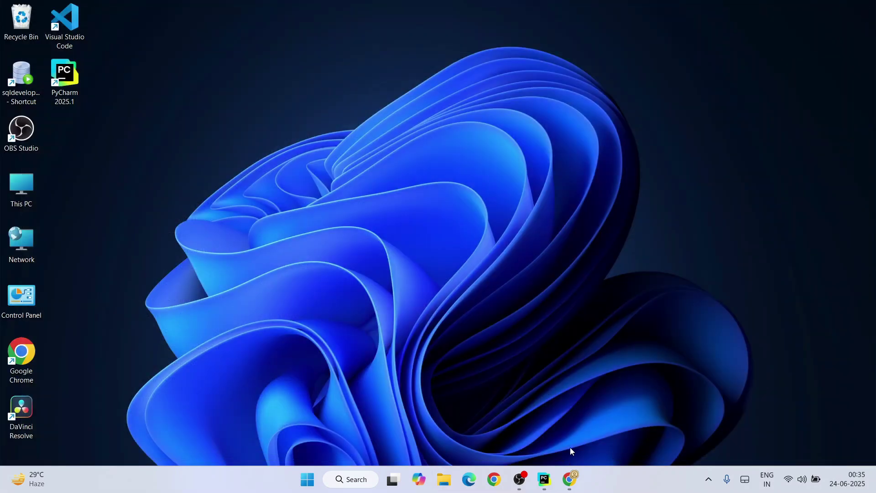
{"action": "left_click", "coordinate": [570, 479]}
{"action": "left_click", "coordinate": [466, 12]}
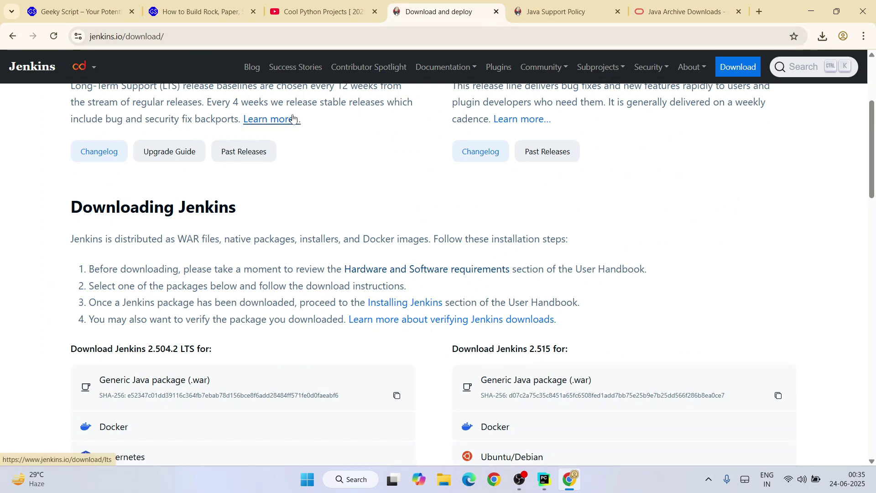
{"action": "scroll", "coordinate": [164, 152], "scroll_direction": "up", "scroll_amount": 3}
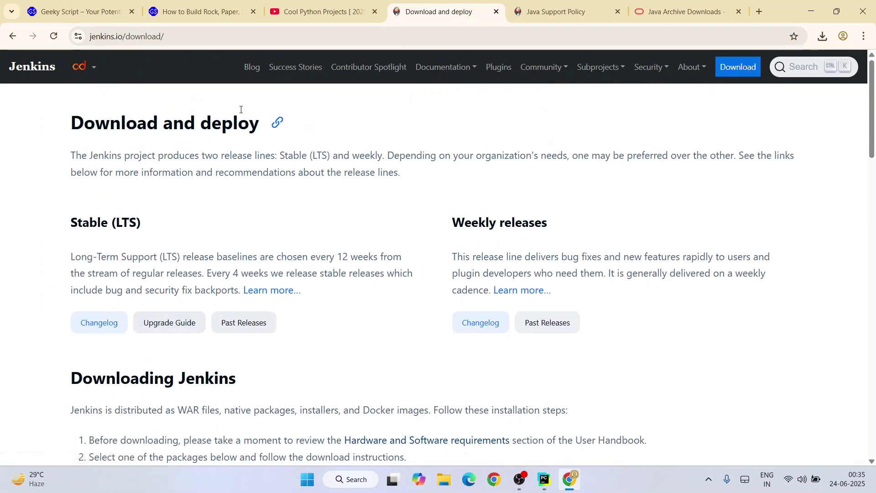
{"action": "left_click", "coordinate": [216, 40]}
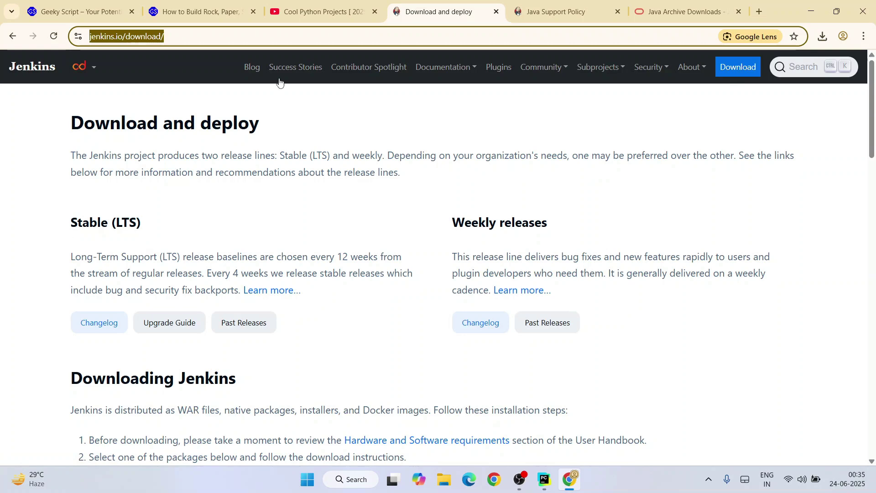
{"action": "scroll", "coordinate": [308, 165], "scroll_direction": "down", "scroll_amount": 1}
{"action": "scroll", "coordinate": [316, 174], "scroll_direction": "down", "scroll_amount": 3}
{"action": "scroll", "coordinate": [315, 174], "scroll_direction": "down", "scroll_amount": 1}
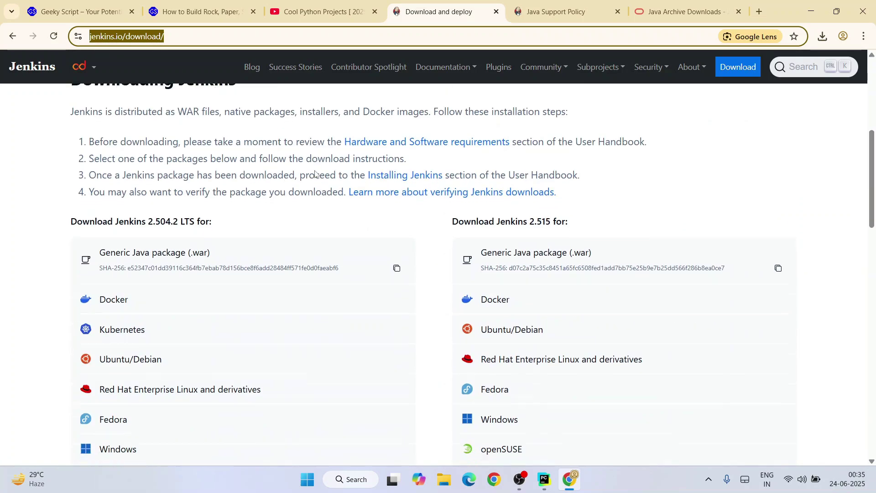
{"action": "left_click", "coordinate": [112, 178]}
Review the 2.504.2 LTS and 2.515 release headings, then download the LTS Windows installer.
{"action": "left_click_drag", "start_coordinate": [111, 178], "coordinate": [224, 181]}
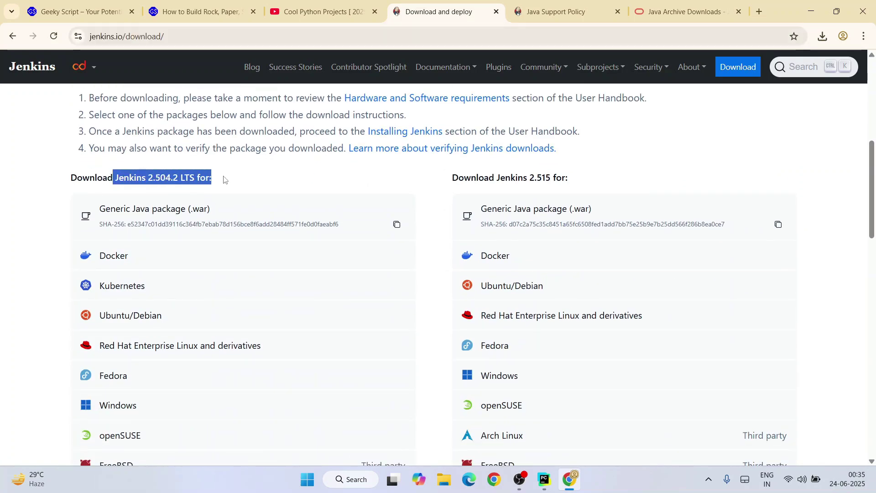
{"action": "left_click", "coordinate": [254, 180]}
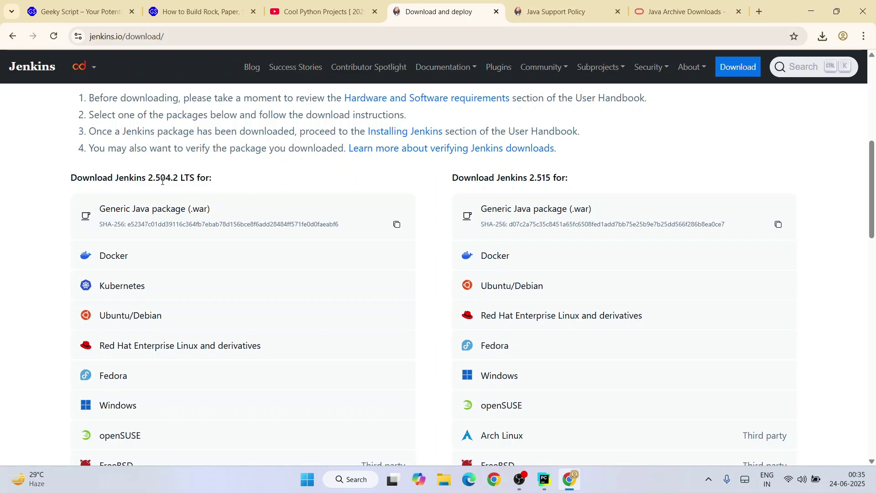
{"action": "left_click_drag", "start_coordinate": [135, 180], "coordinate": [234, 182]}
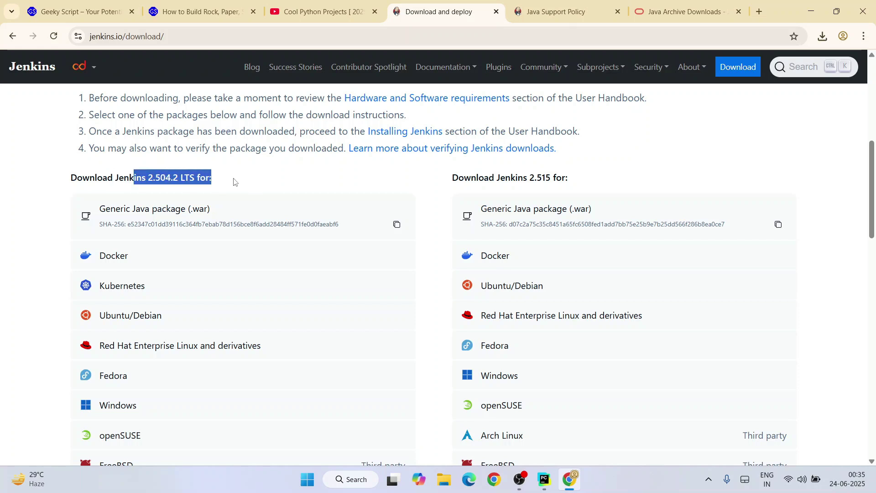
{"action": "left_click", "coordinate": [234, 182]}
{"action": "left_click_drag", "start_coordinate": [470, 178], "coordinate": [587, 182]}
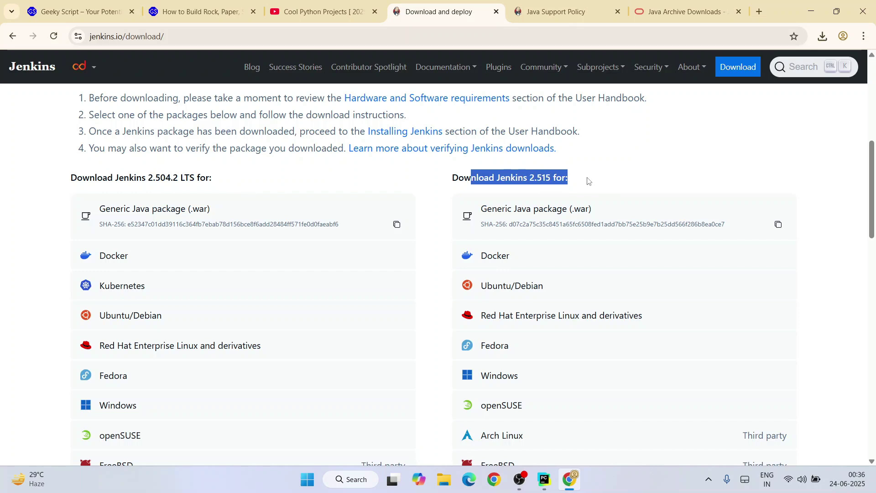
{"action": "left_click", "coordinate": [613, 178]}
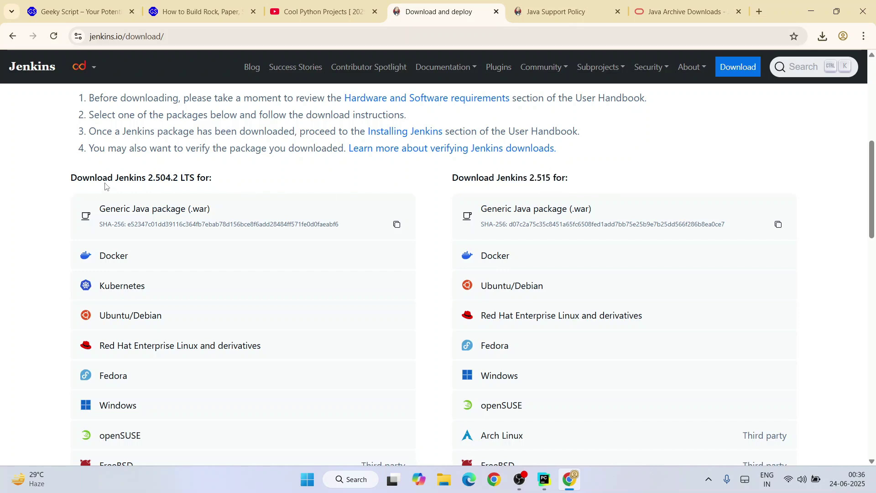
{"action": "left_click_drag", "start_coordinate": [117, 180], "coordinate": [232, 179]}
{"action": "left_click", "coordinate": [186, 178]}
{"action": "scroll", "coordinate": [184, 184], "scroll_direction": "down", "scroll_amount": 1}
{"action": "scroll", "coordinate": [188, 208], "scroll_direction": "down", "scroll_amount": 1}
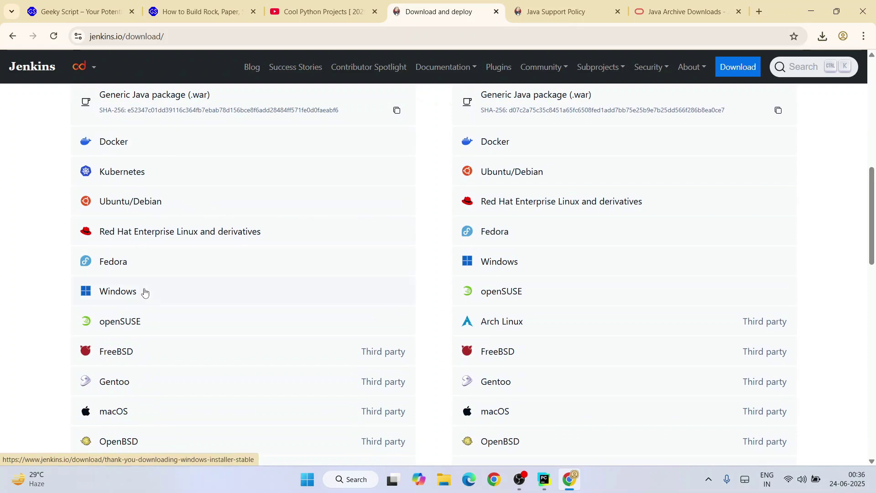
{"action": "left_click", "coordinate": [117, 296]}
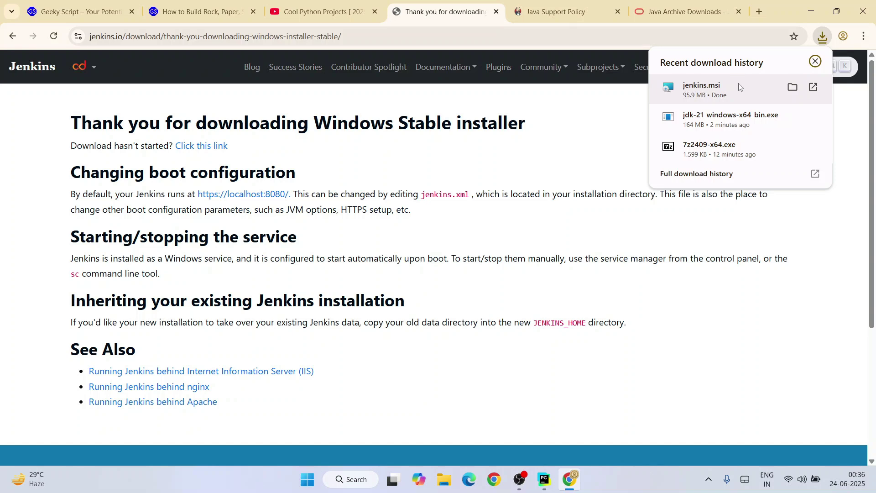
Run jenkins.msi with the default folder, LocalSystem service account and tested port 8080.
{"action": "left_click", "coordinate": [713, 95]}
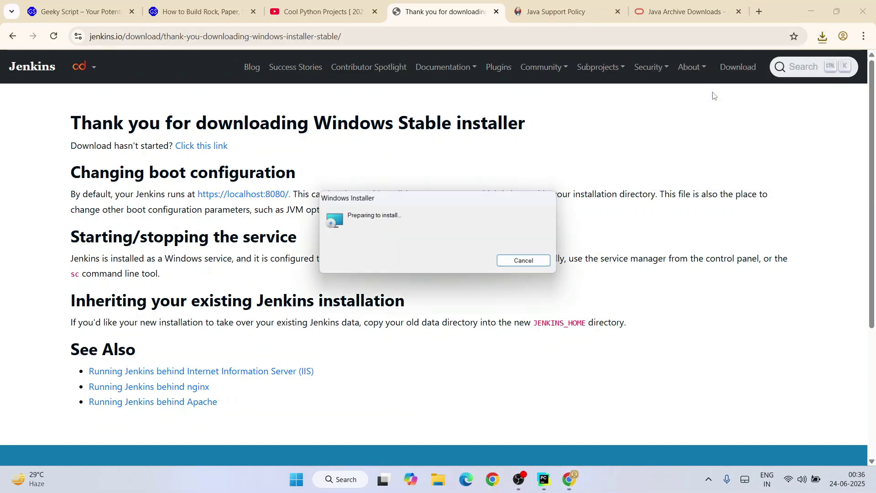
{"action": "left_click", "coordinate": [506, 329]}
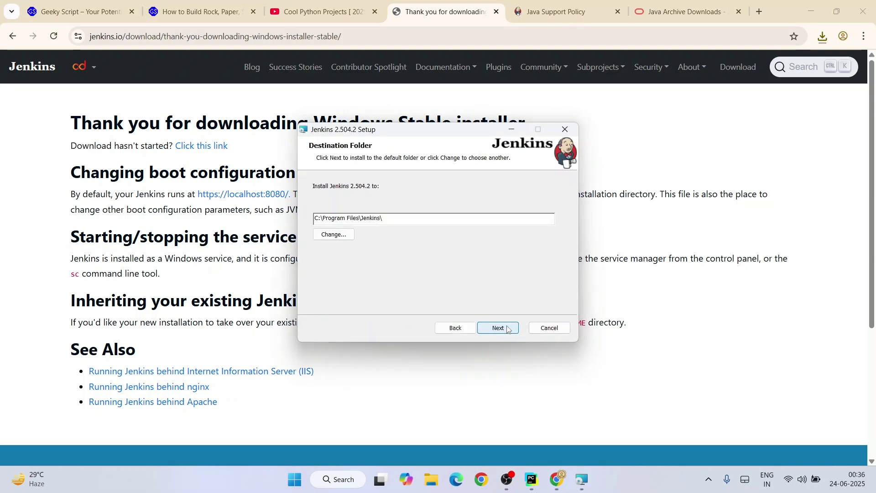
{"action": "left_click", "coordinate": [507, 329]}
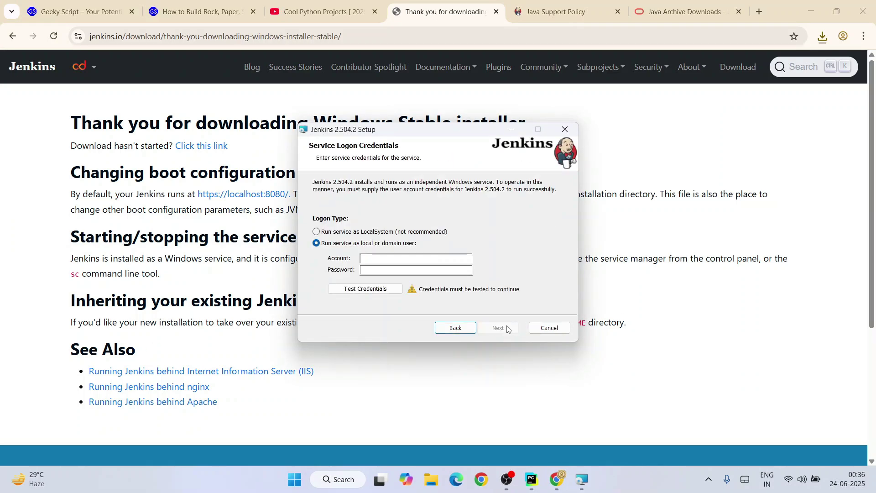
{"action": "left_click", "coordinate": [370, 234]}
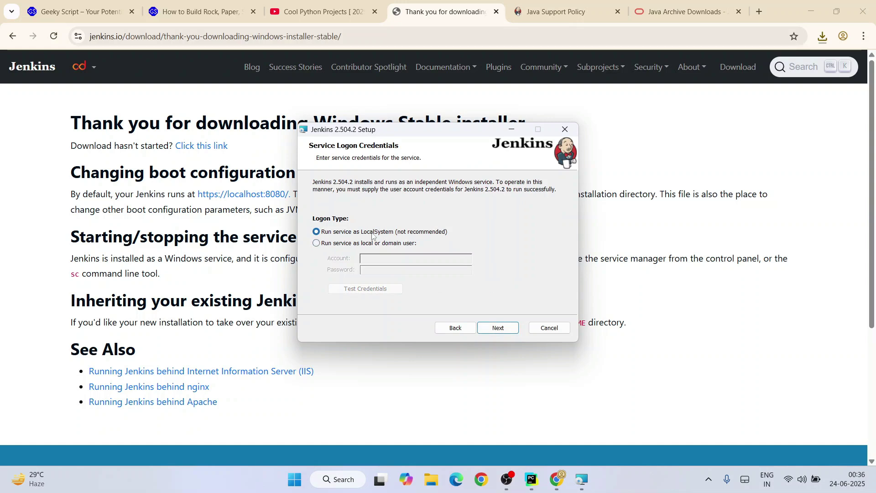
{"action": "left_click", "coordinate": [499, 331]}
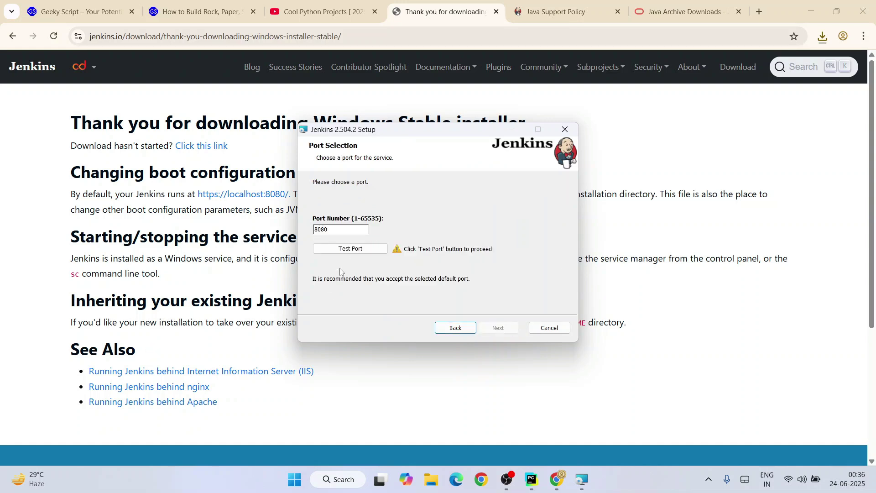
{"action": "double_click", "coordinate": [331, 230]}
{"action": "left_click", "coordinate": [351, 248]}
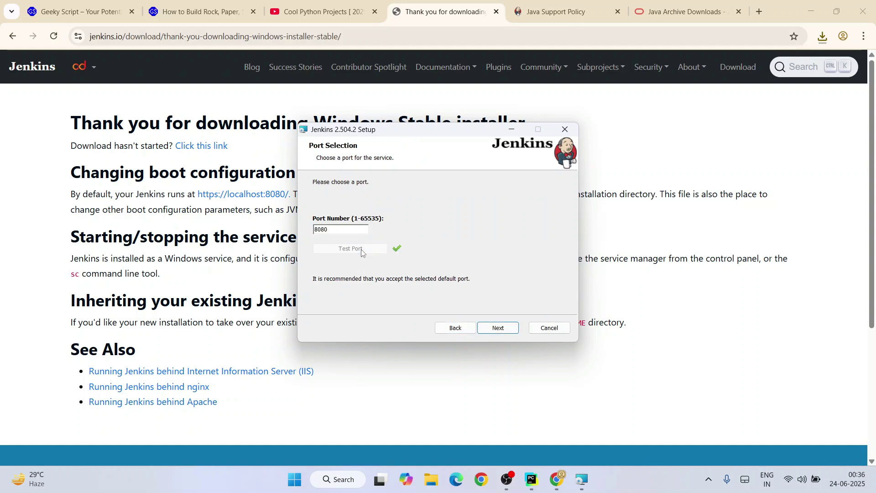
{"action": "left_click", "coordinate": [509, 326]}
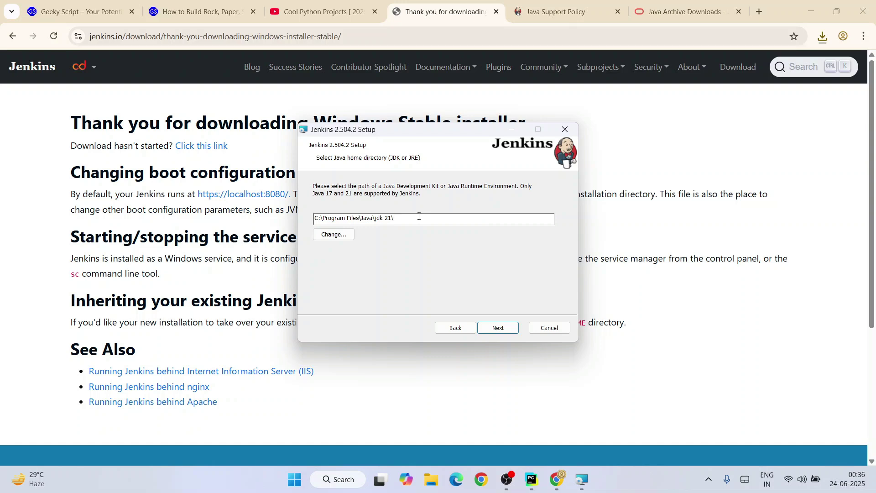
Confirm C:\Program Files\Java\jdk-21 as the Java home for the Jenkins service.
{"action": "left_click_drag", "start_coordinate": [421, 215], "coordinate": [309, 214]}
{"action": "left_click", "coordinate": [405, 218]}
{"action": "left_click", "coordinate": [347, 235]}
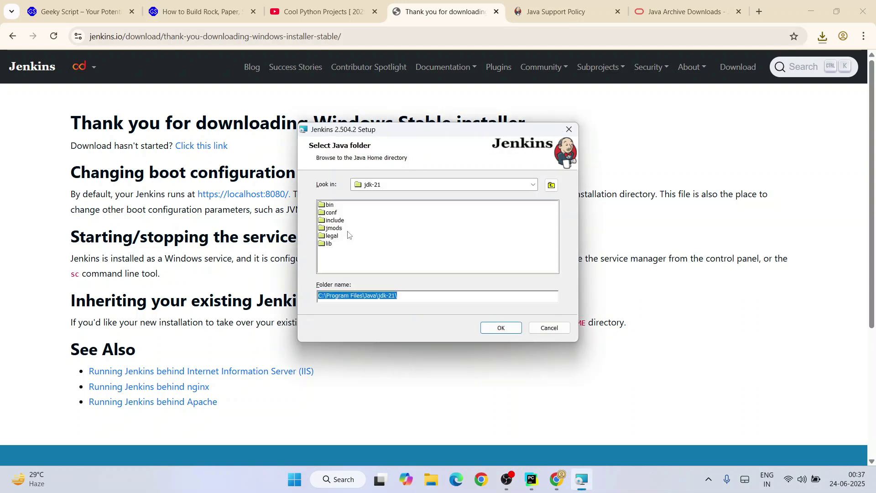
{"action": "left_click", "coordinate": [532, 184]}
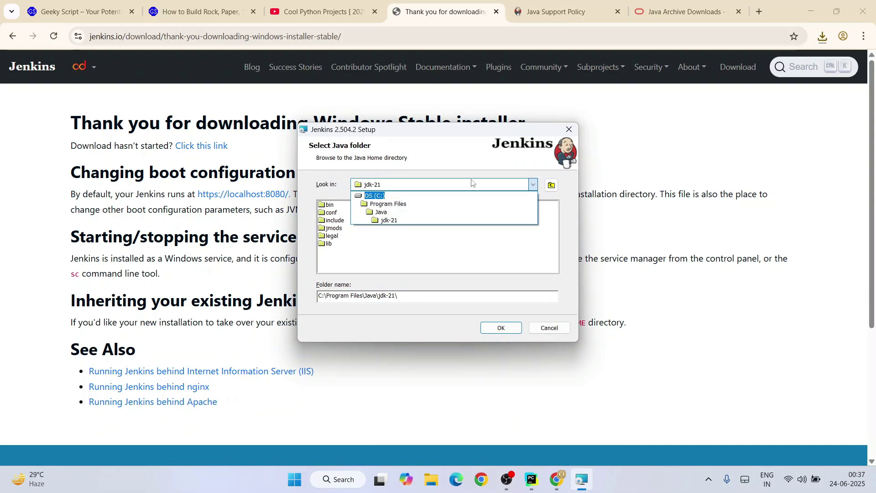
{"action": "left_click", "coordinate": [476, 168]}
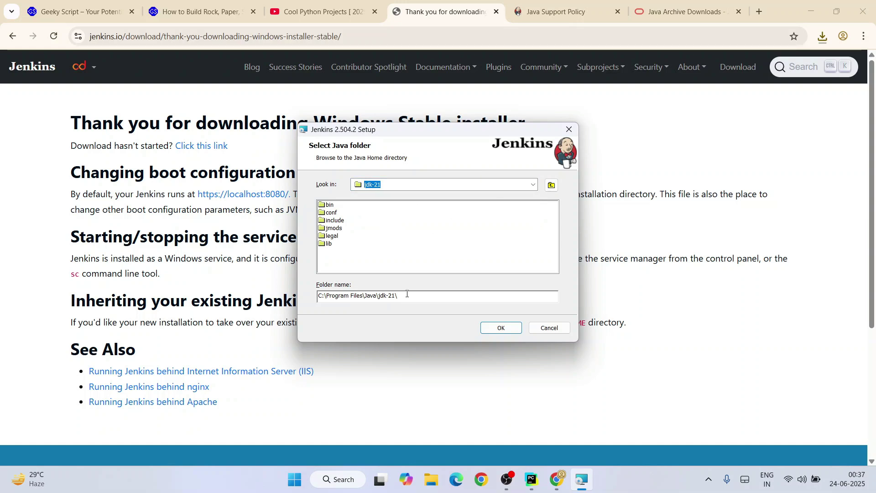
{"action": "left_click", "coordinate": [500, 329]}
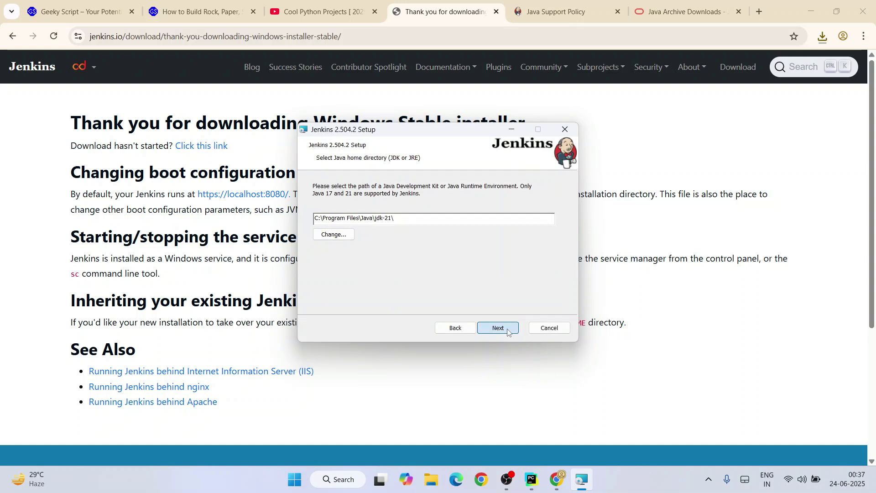
{"action": "left_click", "coordinate": [507, 330]}
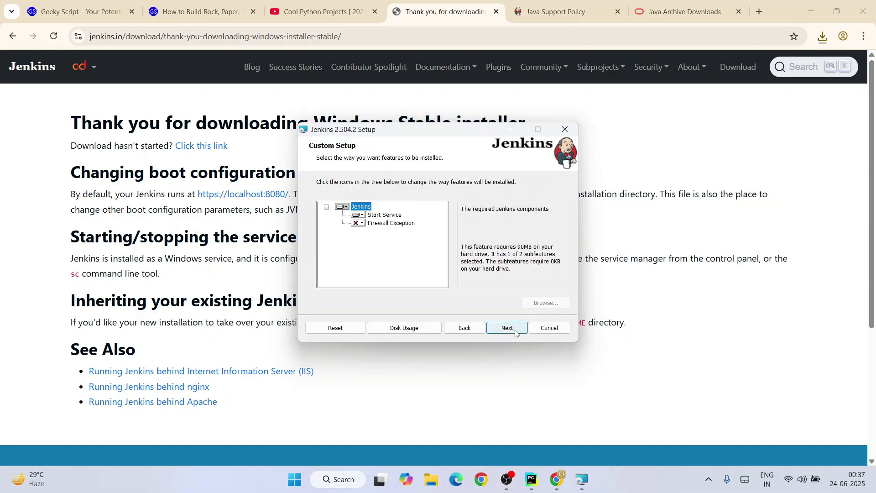
Install Jenkins with the default features and finish the setup wizard.
{"action": "left_click", "coordinate": [516, 333]}
{"action": "left_click", "coordinate": [508, 328]}
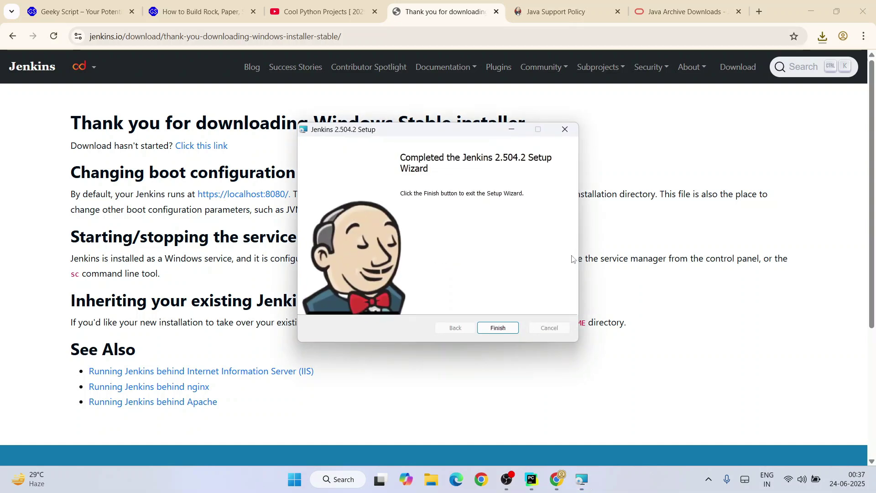
{"action": "left_click", "coordinate": [504, 333]}
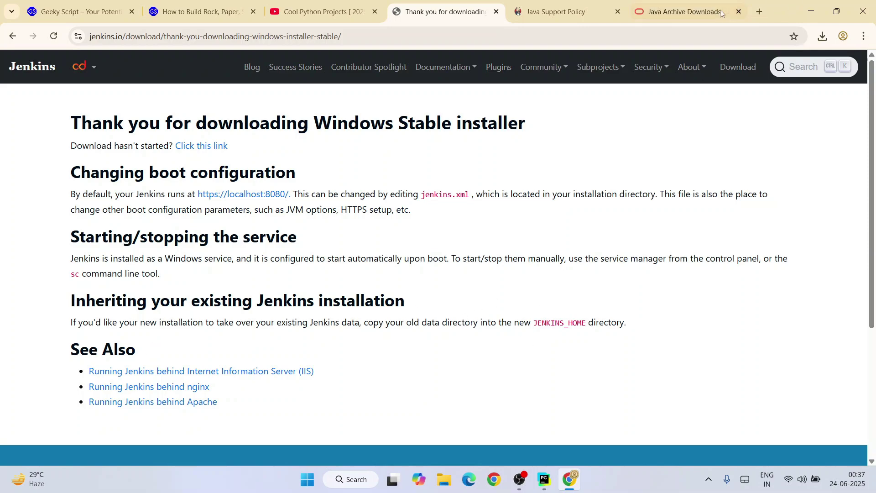
Load localhost:8080 in a new tab and reach the Unlock Jenkins page.
{"action": "left_click", "coordinate": [758, 12]}
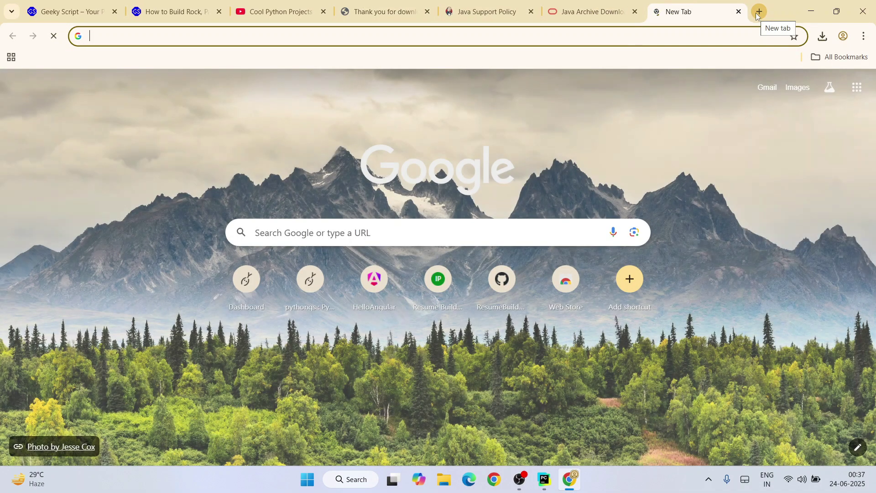
{"action": "type", "text": "localhos"}
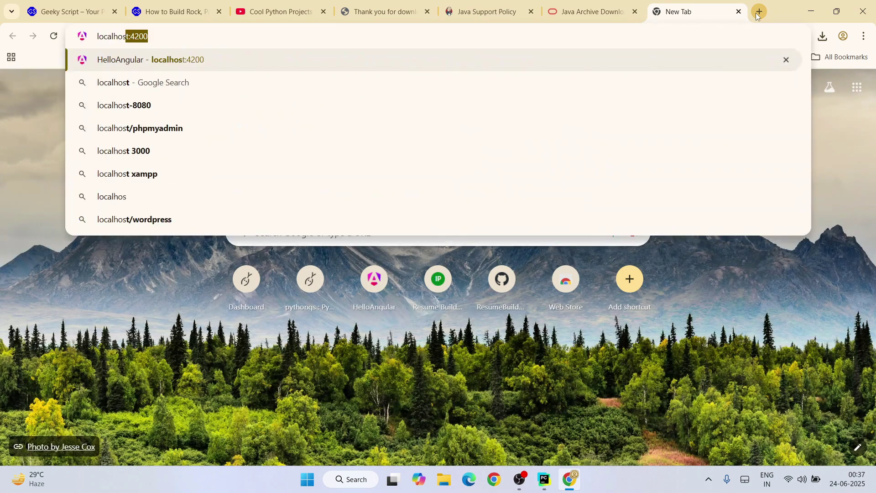
{"action": "type", "text": "t:"}
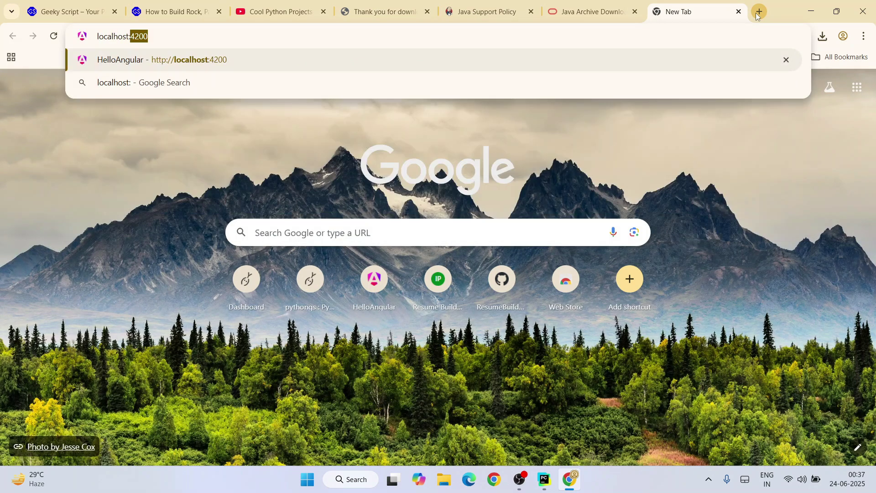
{"action": "type", "text": "8080/login?from=%2F"}
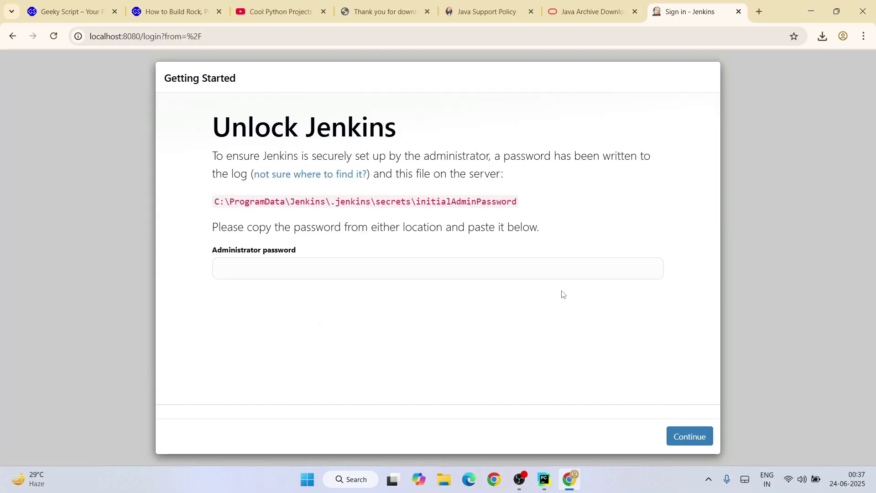
{"action": "left_click_drag", "start_coordinate": [234, 128], "coordinate": [434, 130]}
{"action": "left_click", "coordinate": [446, 125]}
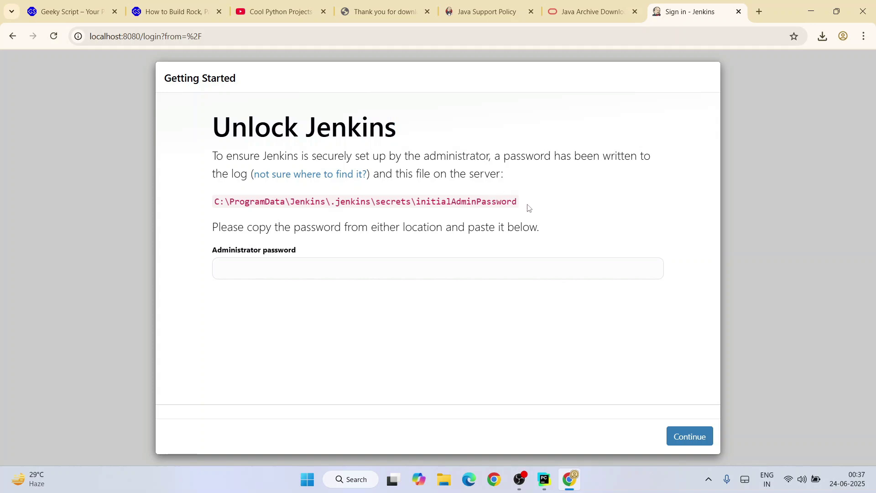
Copy the initialAdminPassword file path and bring up File Explorer.
{"action": "left_click_drag", "start_coordinate": [527, 208], "coordinate": [216, 203]}
{"action": "key", "text": "ctrl+c"}
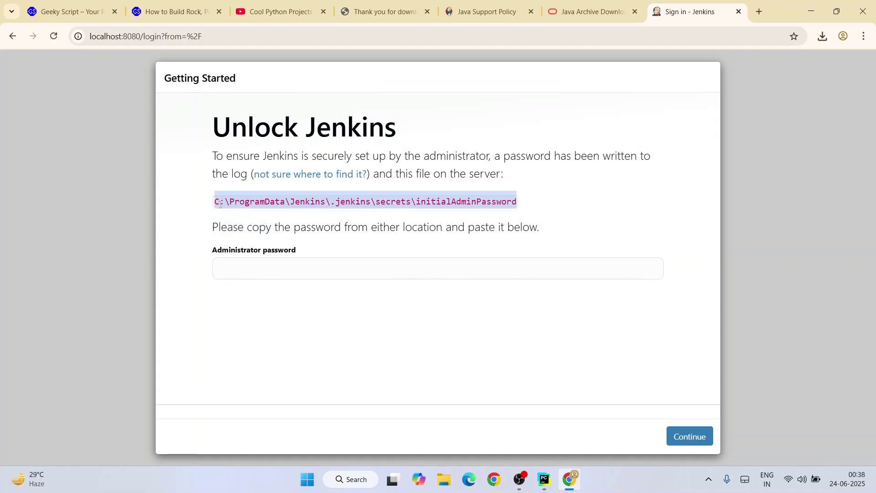
{"action": "right_click", "coordinate": [235, 203]}
{"action": "left_click", "coordinate": [252, 218]}
{"action": "left_click", "coordinate": [443, 479]}
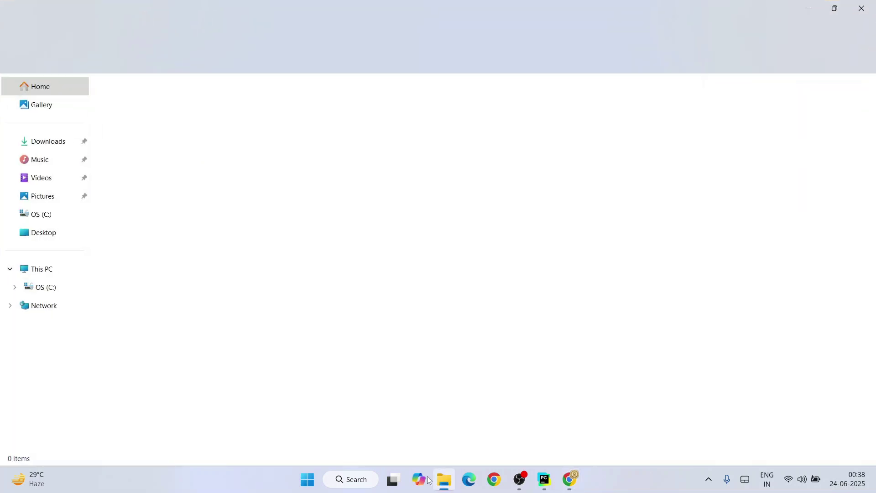
Open the initialAdminPassword file from the pasted path in Notepad.
{"action": "left_click", "coordinate": [248, 33]}
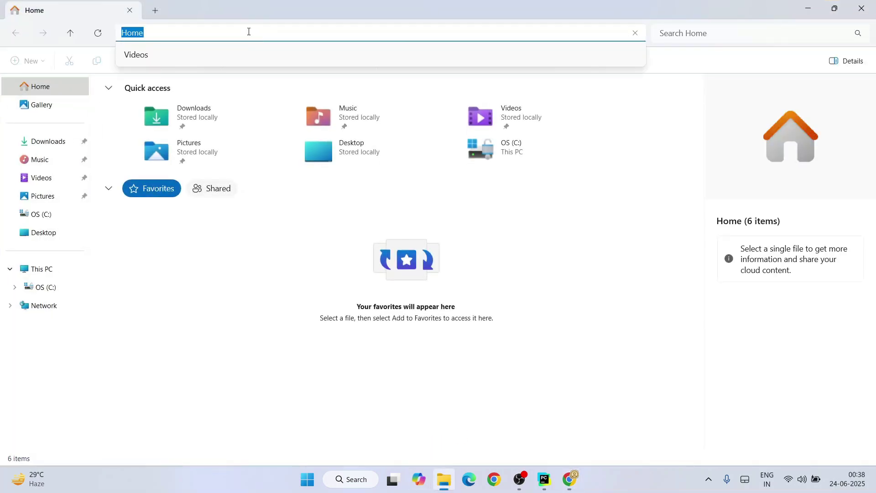
{"action": "key", "text": "ctrl+v"}
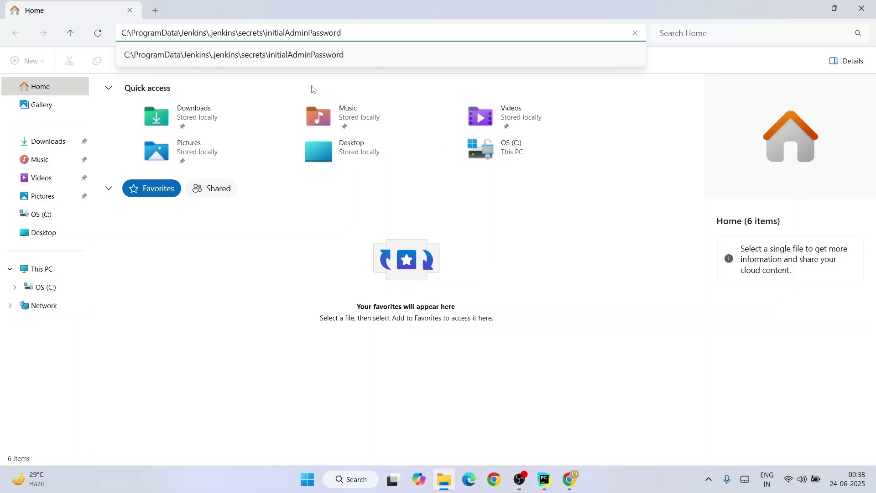
{"action": "key", "text": "Return"}
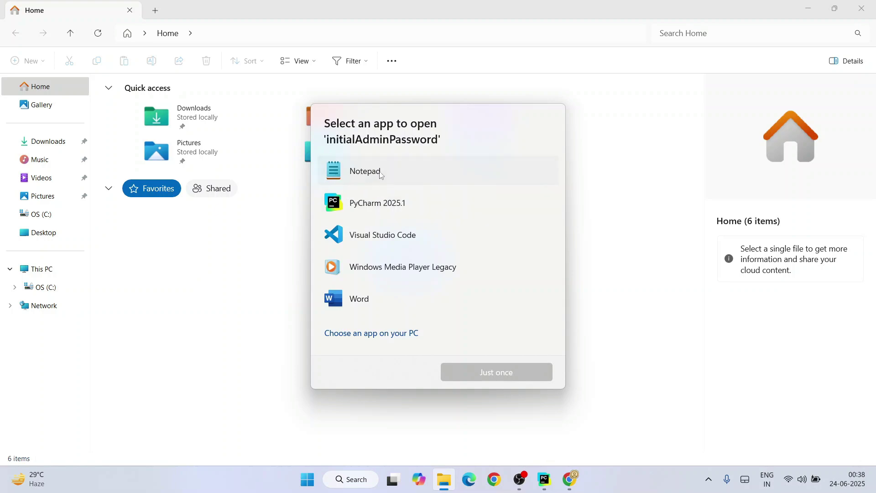
{"action": "left_click", "coordinate": [382, 175]}
{"action": "left_click", "coordinate": [507, 372]}
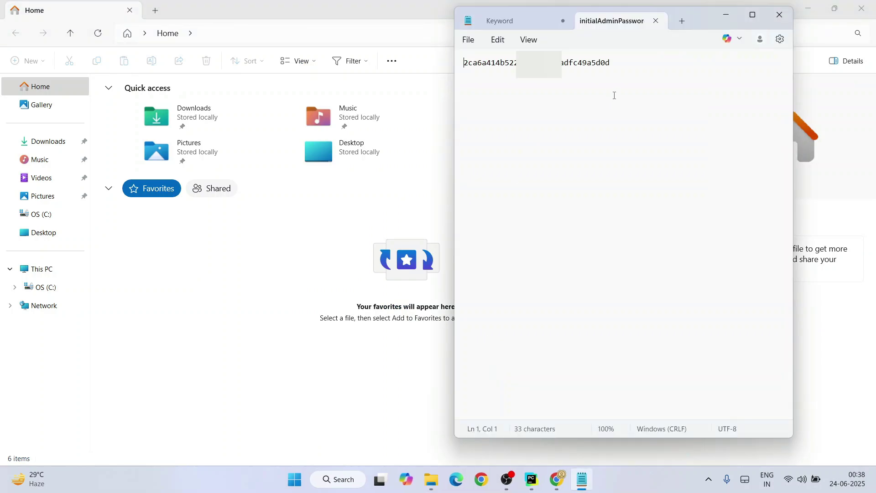
Copy the admin password text and return to the Unlock Jenkins page.
{"action": "double_click", "coordinate": [581, 65]}
{"action": "right_click", "coordinate": [581, 65]}
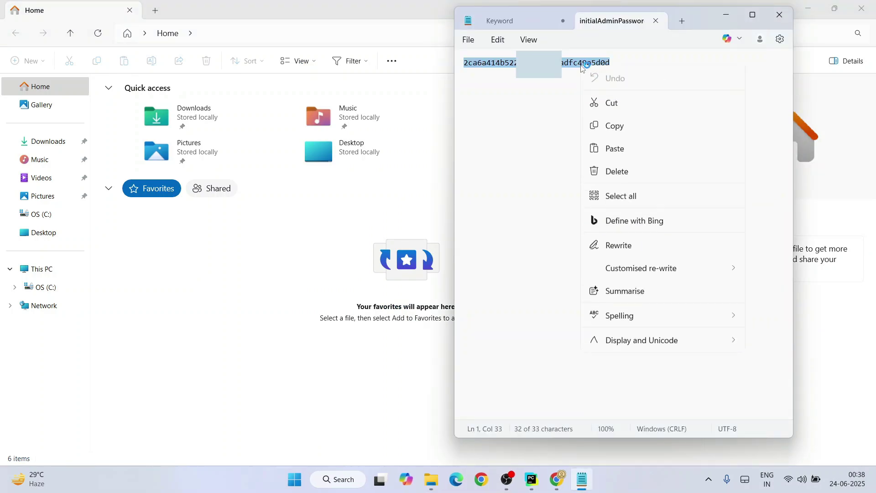
{"action": "left_click", "coordinate": [613, 126]}
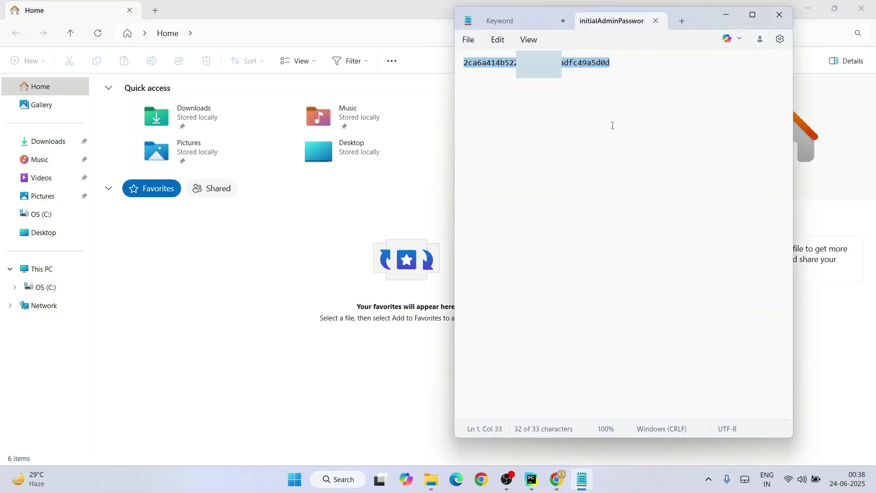
{"action": "left_click", "coordinate": [557, 480]}
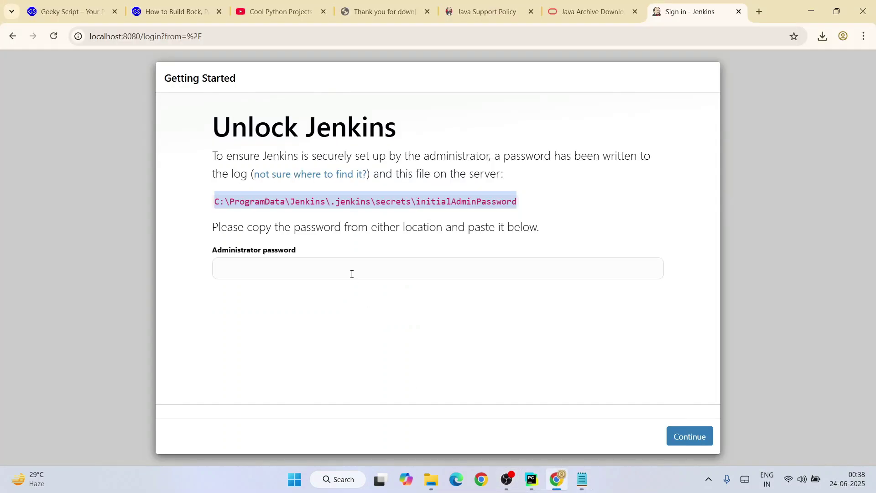
Paste the administrator password, continue to Customize Jenkins and dismiss Chrome's save-password popup.
{"action": "right_click", "coordinate": [288, 265]}
{"action": "left_click", "coordinate": [317, 337]}
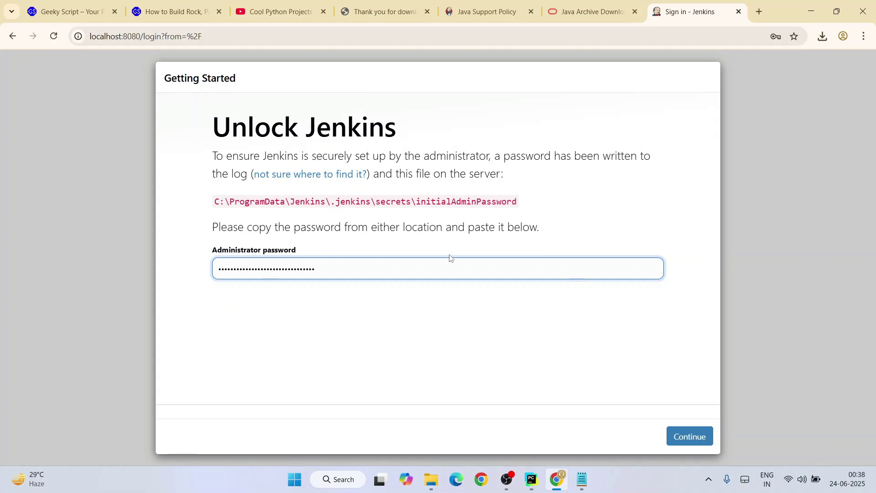
{"action": "left_click", "coordinate": [690, 437]}
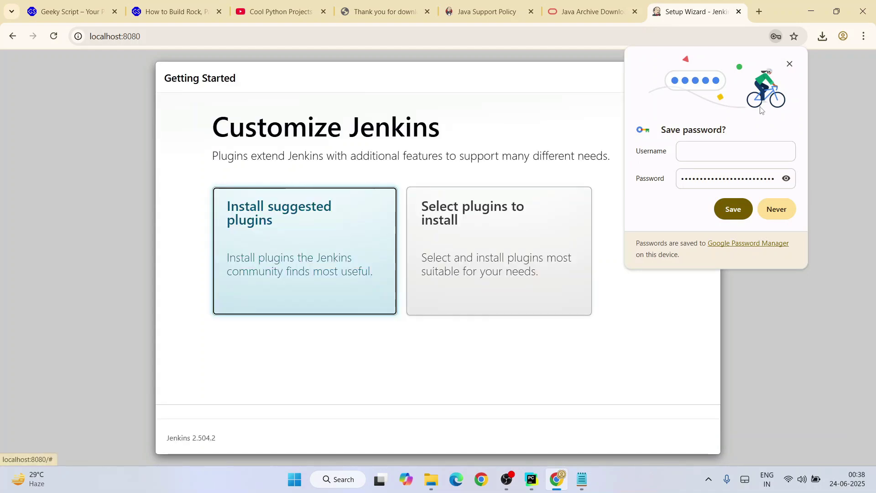
{"action": "left_click", "coordinate": [789, 64]}
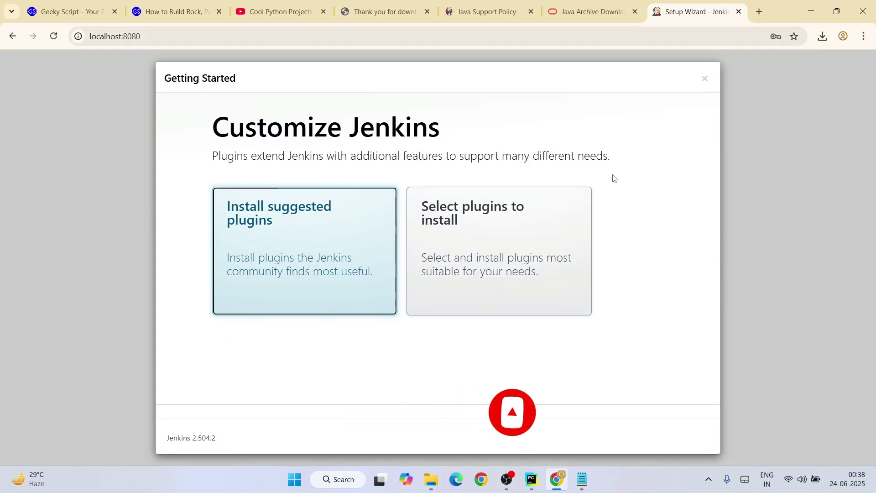
Switch to the 'Cool Python Projects [ 2025 Update ]' YouTube playlist tab.
{"action": "left_click", "coordinate": [253, 13]}
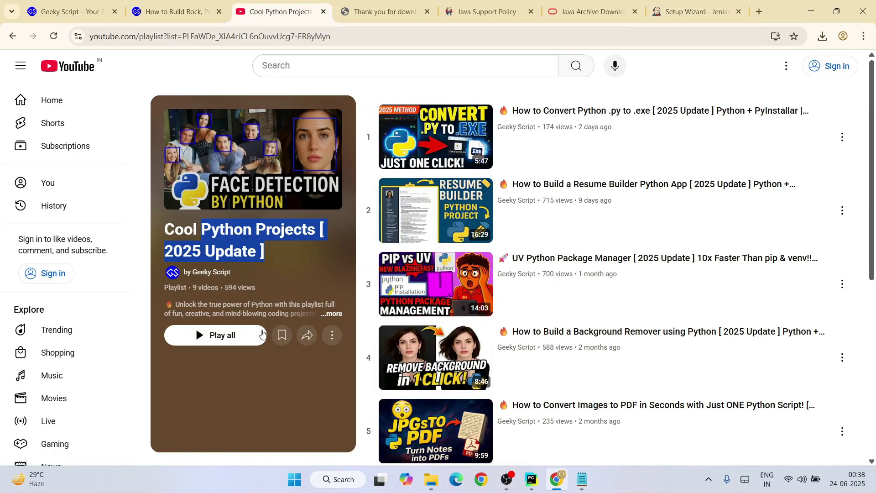
{"action": "scroll", "coordinate": [649, 200], "scroll_direction": "down", "scroll_amount": 3}
{"action": "scroll", "coordinate": [616, 353], "scroll_direction": "down", "scroll_amount": 2}
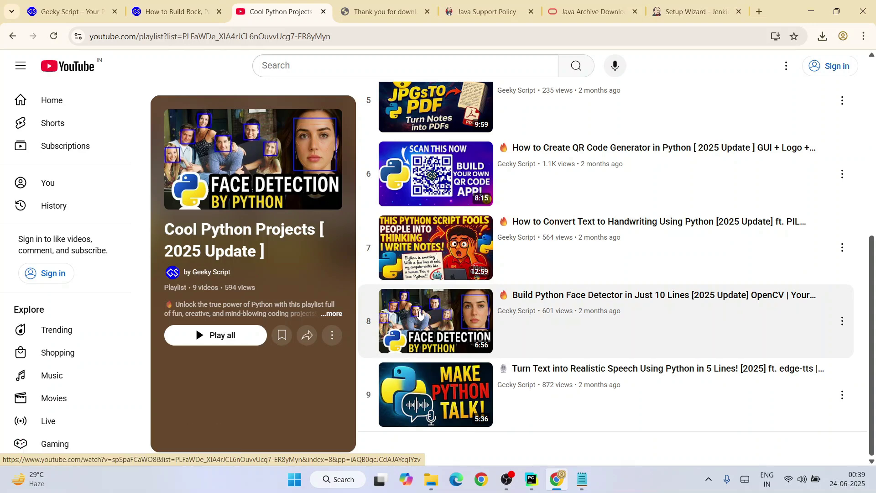
{"action": "scroll", "coordinate": [516, 299], "scroll_direction": "up", "scroll_amount": 2}
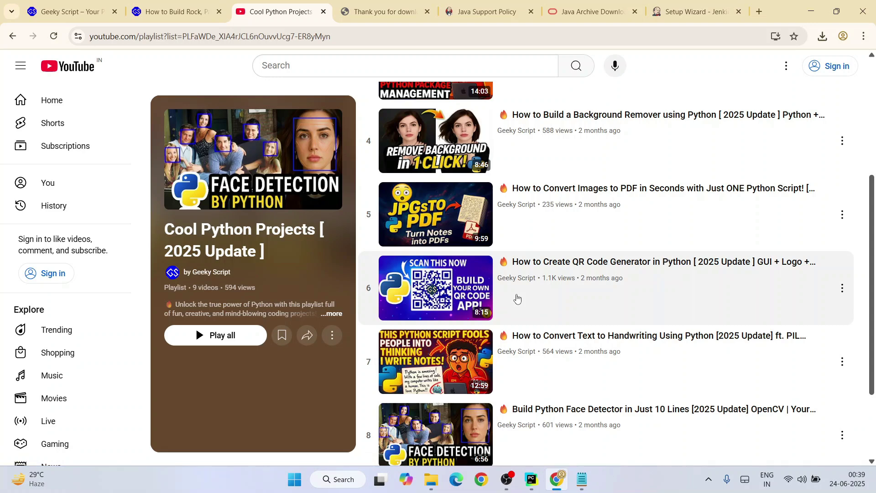
{"action": "scroll", "coordinate": [517, 300], "scroll_direction": "up", "scroll_amount": 1}
{"action": "scroll", "coordinate": [517, 299], "scroll_direction": "up", "scroll_amount": 2}
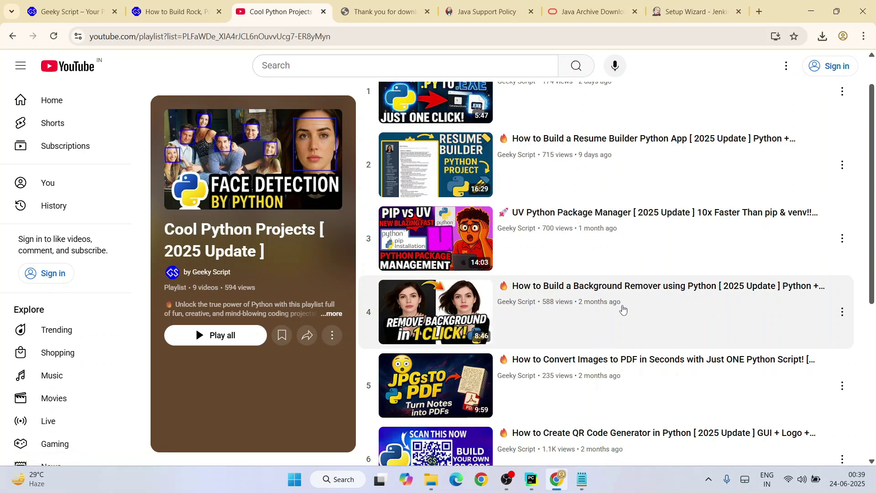
{"action": "scroll", "coordinate": [626, 309], "scroll_direction": "up", "scroll_amount": 1}
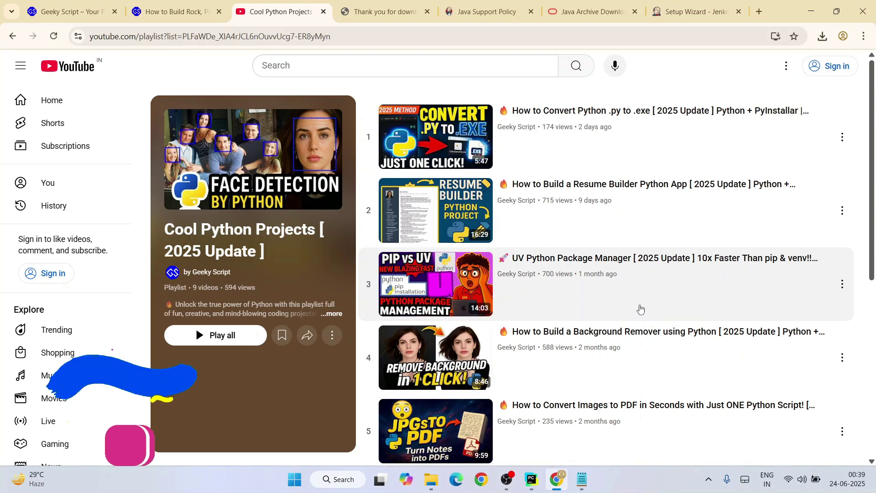
{"action": "mouse_move", "coordinate": [561, 223]}
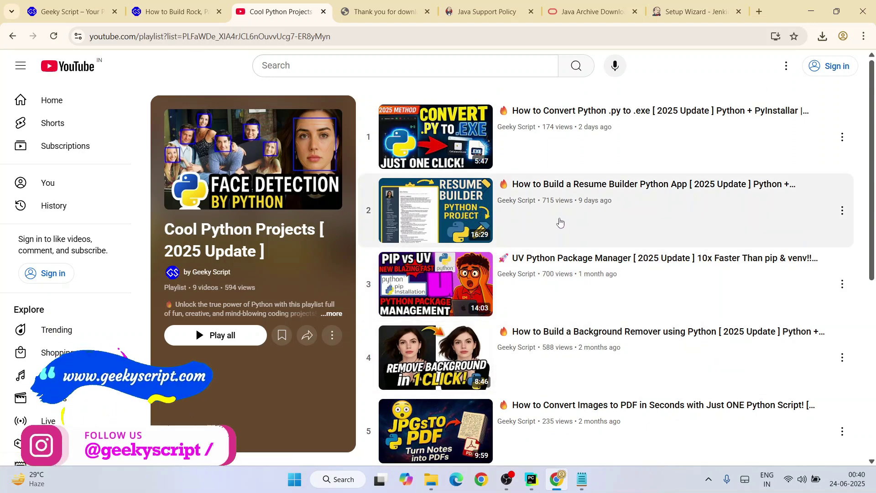
{"action": "left_click", "coordinate": [157, 4]}
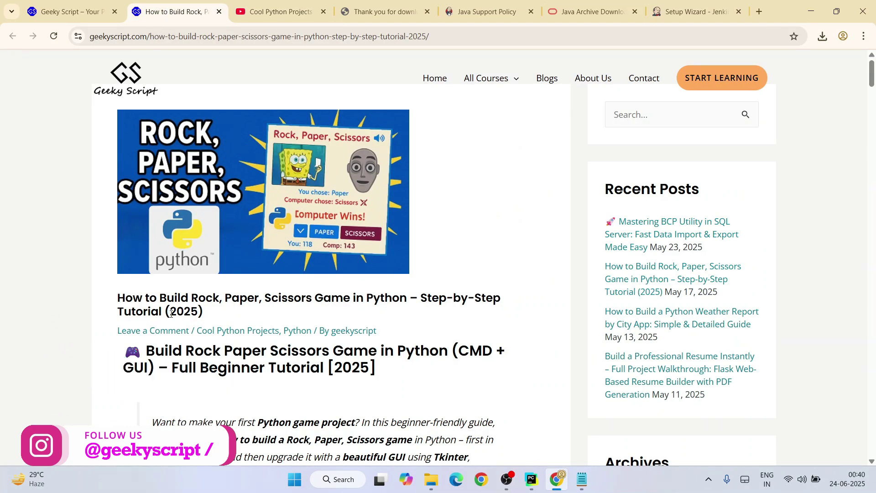
{"action": "scroll", "coordinate": [424, 247], "scroll_direction": "down", "scroll_amount": 3}
{"action": "scroll", "coordinate": [433, 234], "scroll_direction": "down", "scroll_amount": 2}
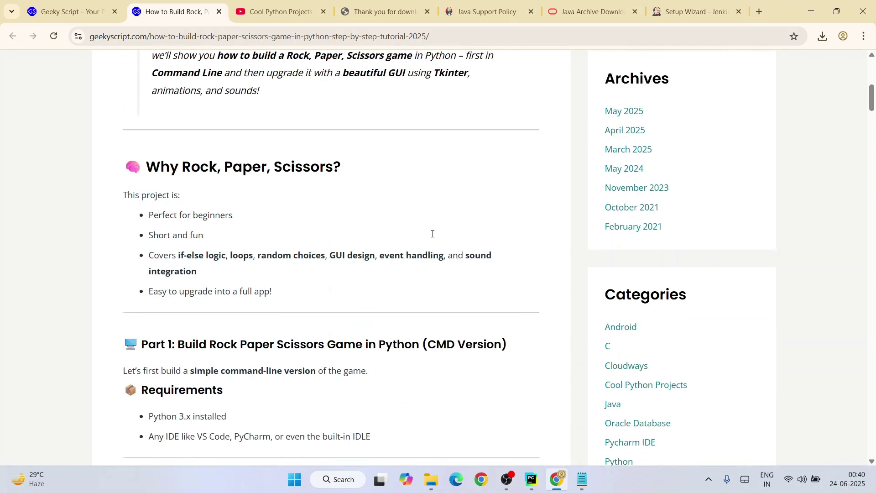
{"action": "scroll", "coordinate": [433, 235], "scroll_direction": "down", "scroll_amount": 3}
{"action": "scroll", "coordinate": [433, 236], "scroll_direction": "down", "scroll_amount": 3}
{"action": "left_click_drag", "start_coordinate": [158, 170], "coordinate": [366, 307]}
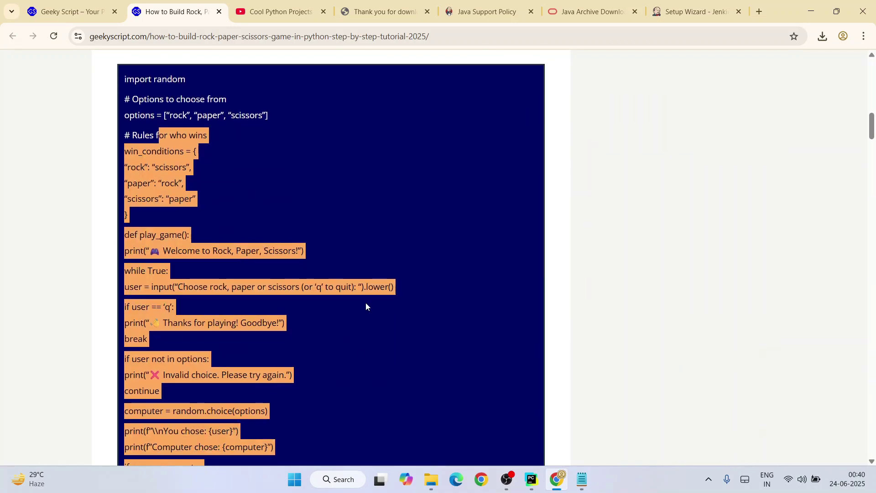
{"action": "scroll", "coordinate": [366, 307], "scroll_direction": "down", "scroll_amount": 4}
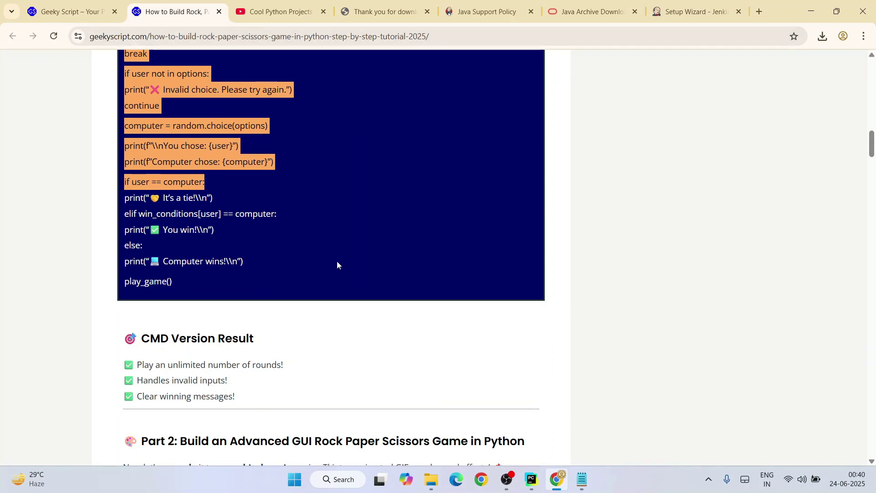
{"action": "scroll", "coordinate": [282, 194], "scroll_direction": "down", "scroll_amount": 5}
{"action": "scroll", "coordinate": [288, 193], "scroll_direction": "down", "scroll_amount": 3}
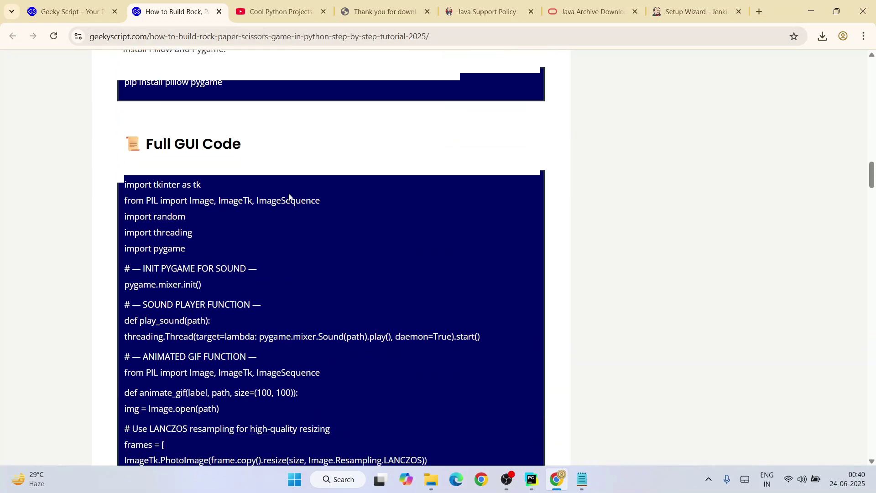
{"action": "left_click_drag", "start_coordinate": [181, 151], "coordinate": [302, 364]}
{"action": "scroll", "coordinate": [393, 303], "scroll_direction": "down", "scroll_amount": 1}
{"action": "left_click", "coordinate": [393, 303]}
{"action": "scroll", "coordinate": [394, 304], "scroll_direction": "down", "scroll_amount": 5}
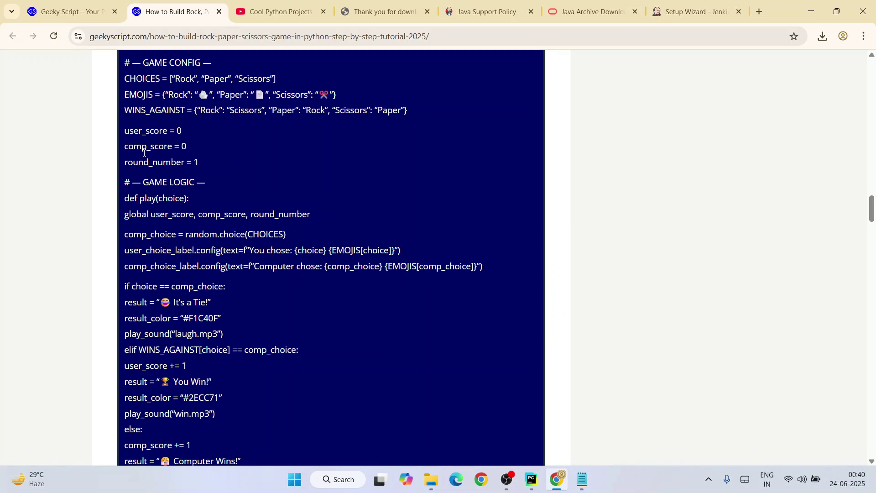
{"action": "mouse_move", "coordinate": [125, 94]}
{"action": "left_mouse_down"}
{"action": "mouse_move", "coordinate": [233, 309]}
{"action": "mouse_move", "coordinate": [212, 382]}
{"action": "left_mouse_up"}
{"action": "left_click", "coordinate": [74, 11]}
{"action": "scroll", "coordinate": [438, 274], "scroll_direction": "down", "scroll_amount": 2}
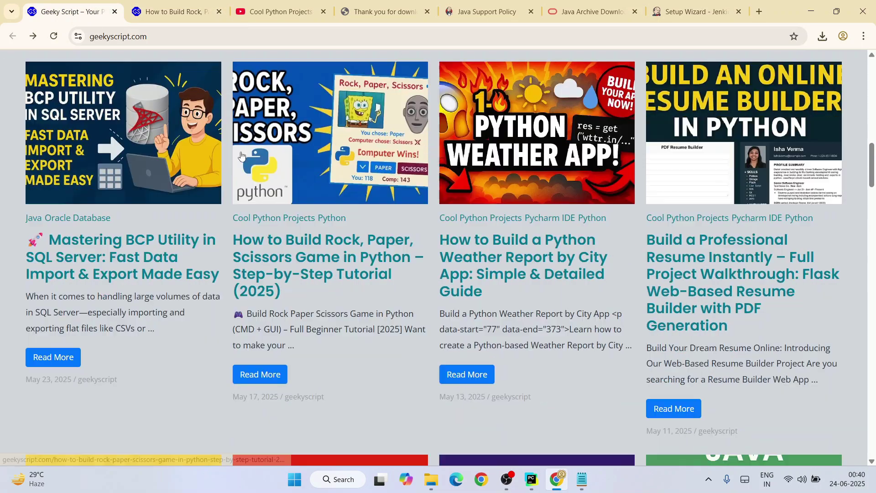
{"action": "left_click", "coordinate": [276, 14]}
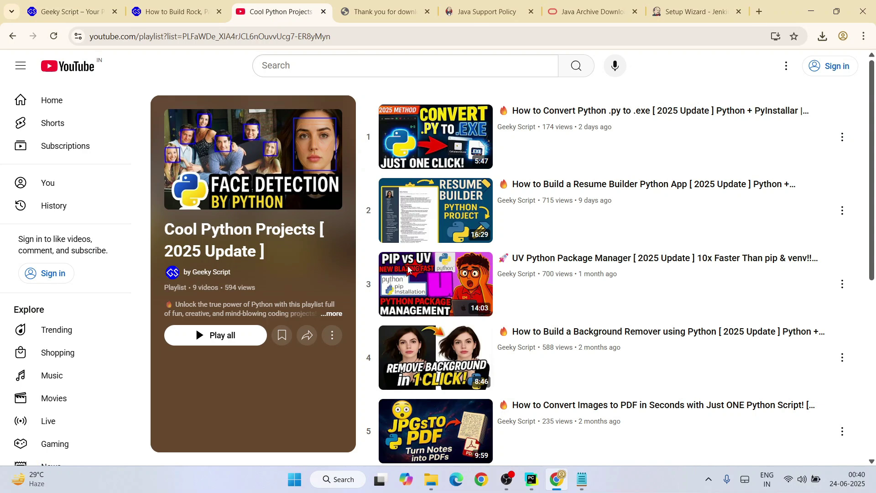